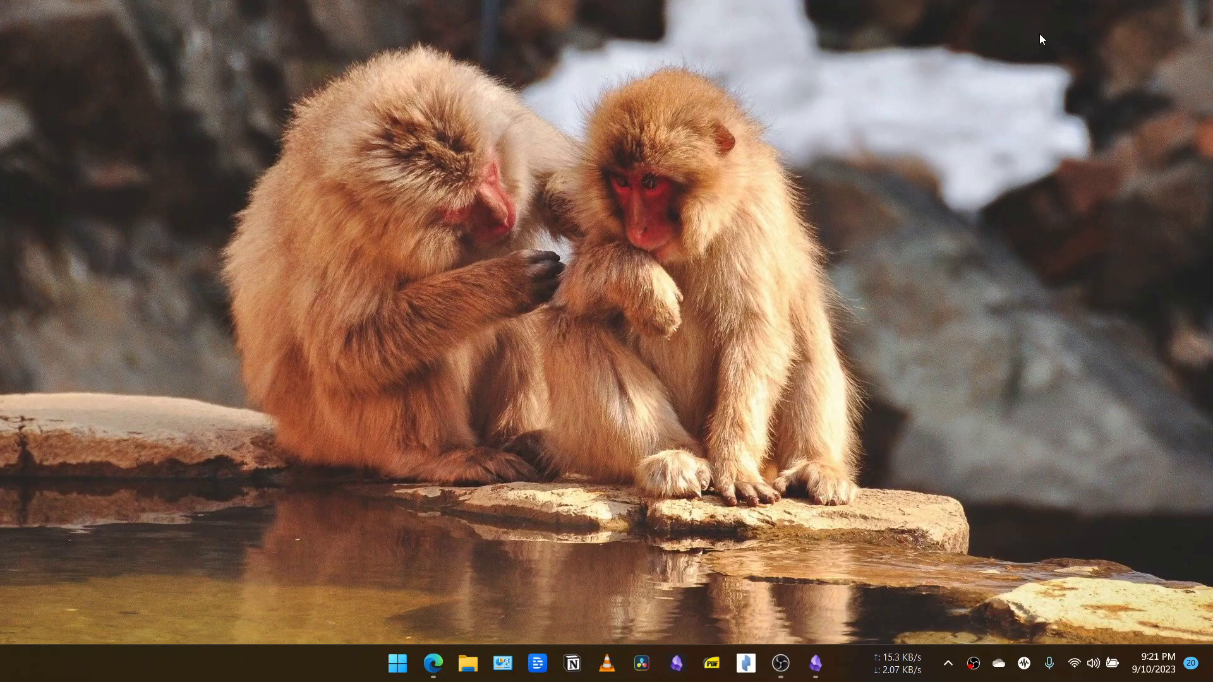
# Bring back Edge and scroll up to the obsidian-writing-goals repository header
pyautogui.click(430, 675)
pyautogui.scroll(10, 291, 262)
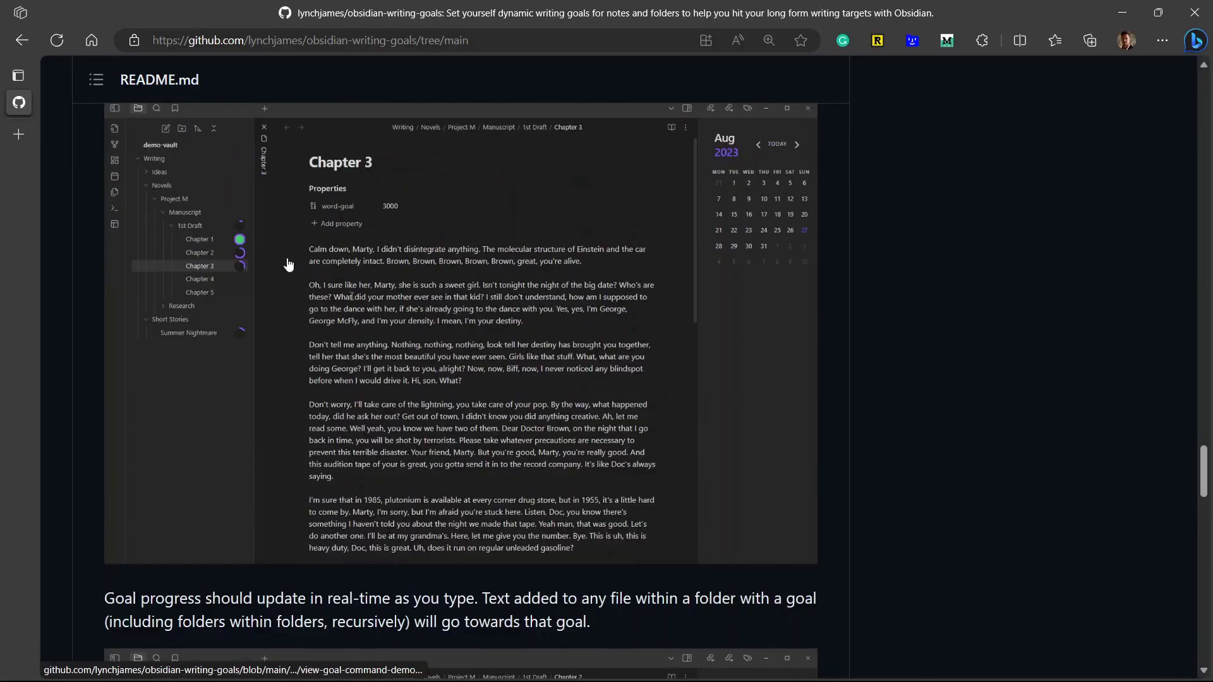
pyautogui.scroll(10, 303, 258)
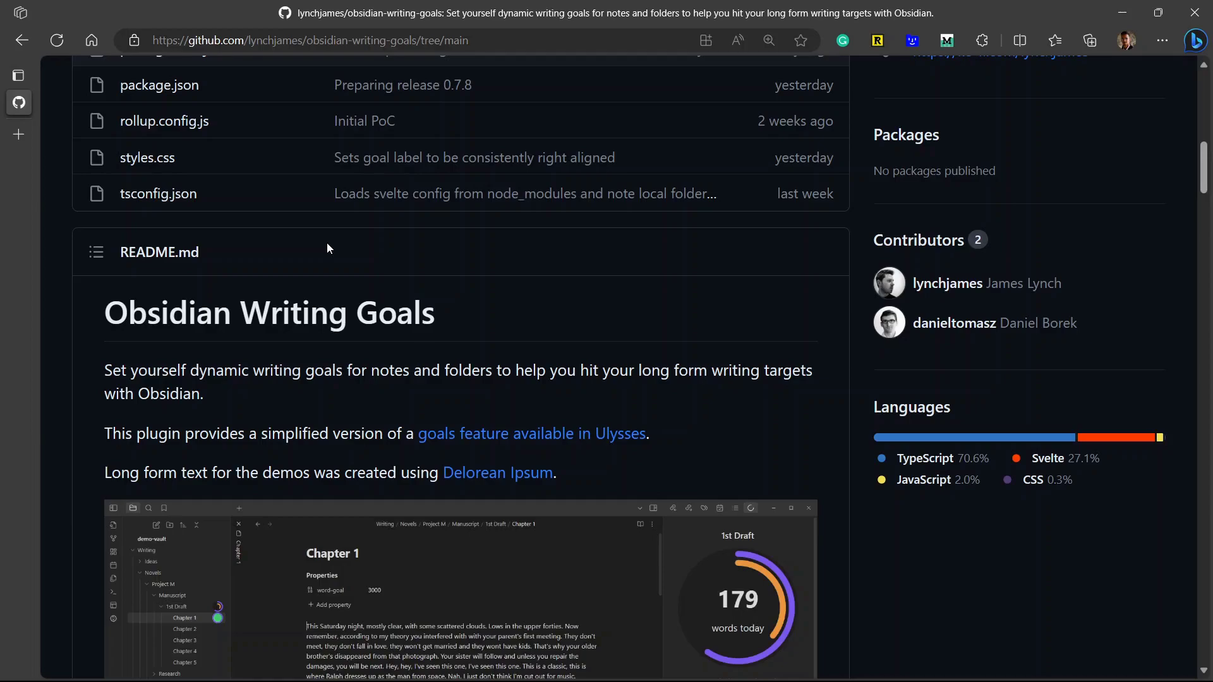
pyautogui.scroll(6, 327, 242)
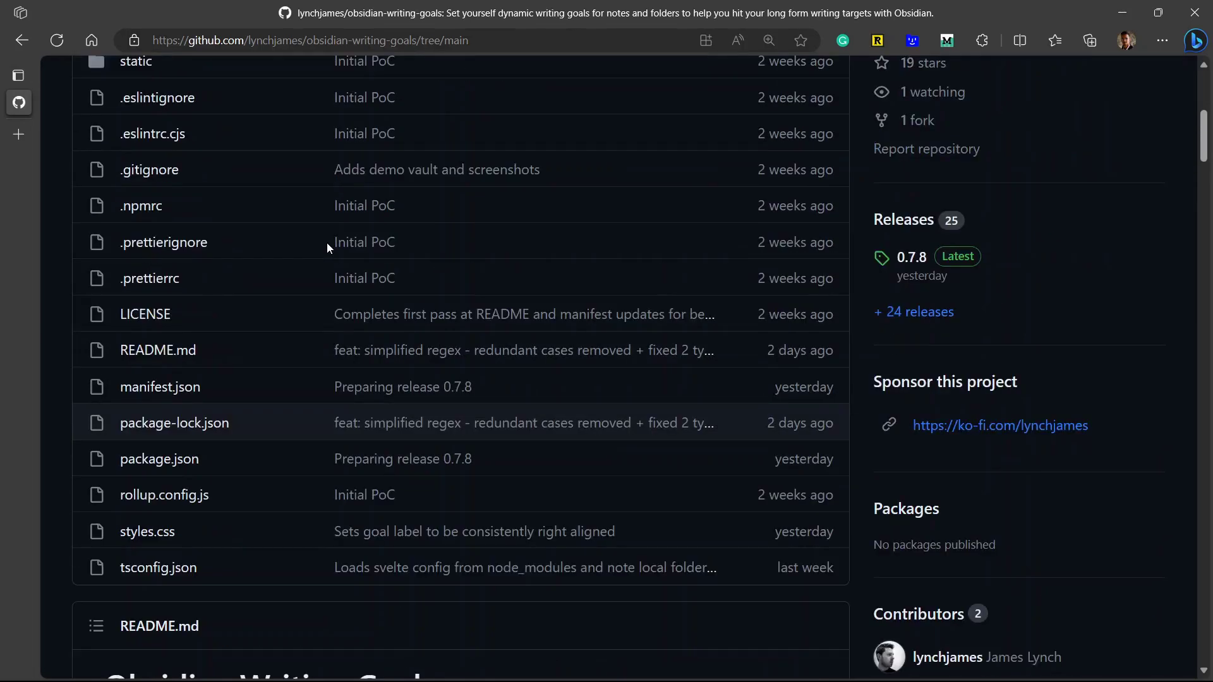
pyautogui.scroll(6, 563, 540)
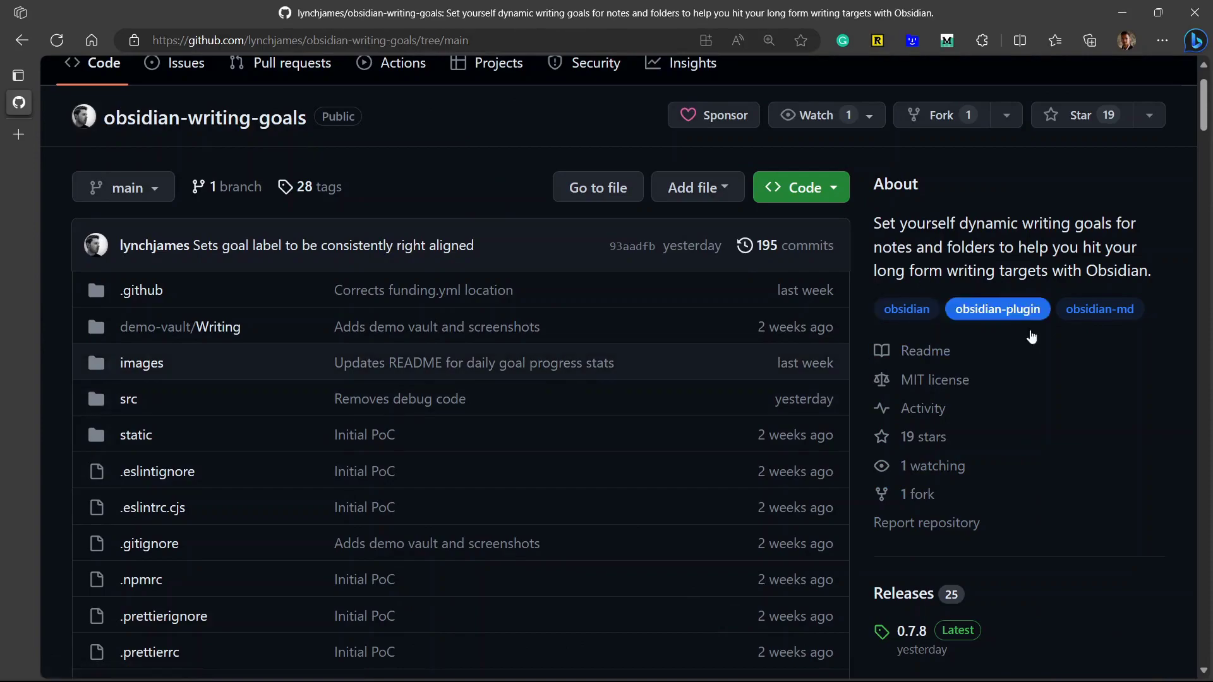
# Select and read the repository's About description
pyautogui.moveTo(875, 224); pyautogui.dragTo(1161, 273)
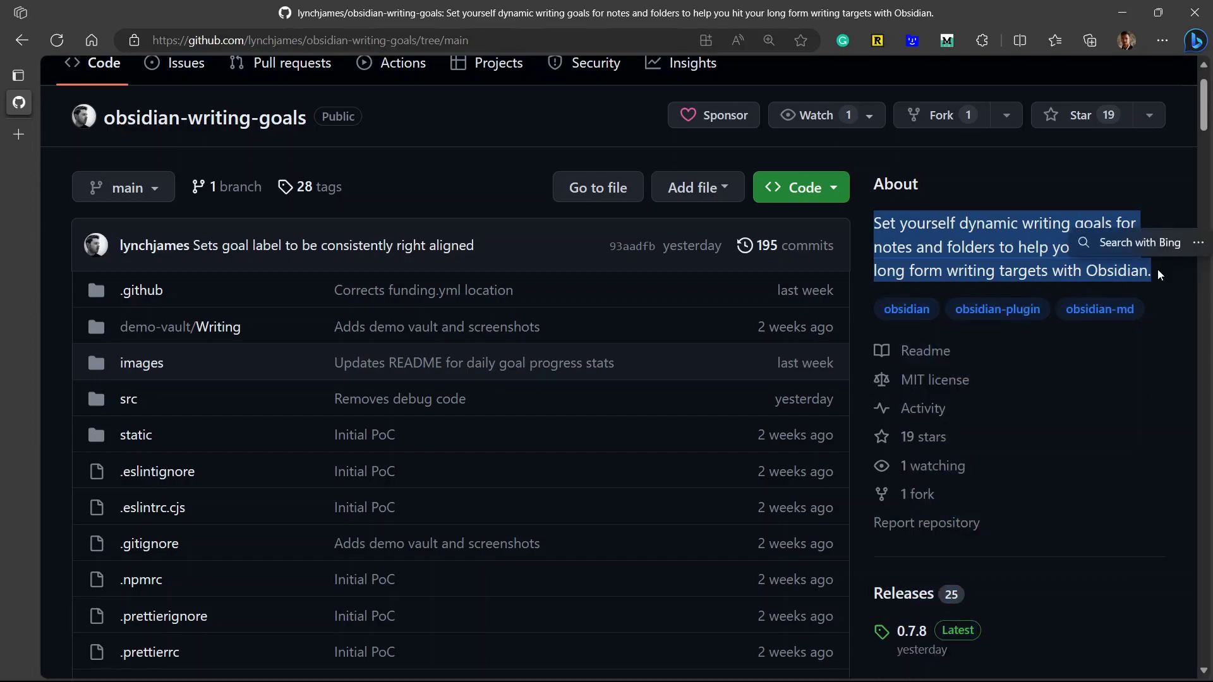
pyautogui.click(1161, 271)
pyautogui.moveTo(1154, 273); pyautogui.dragTo(762, 186)
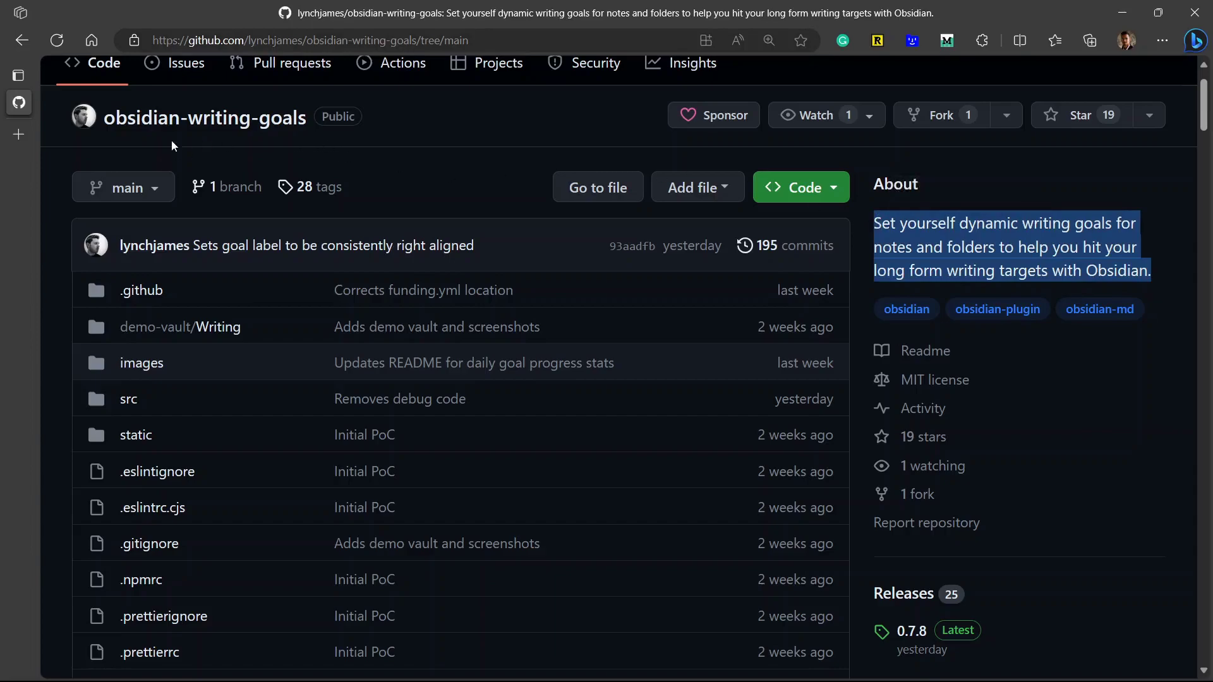
pyautogui.scroll(1, 177, 145)
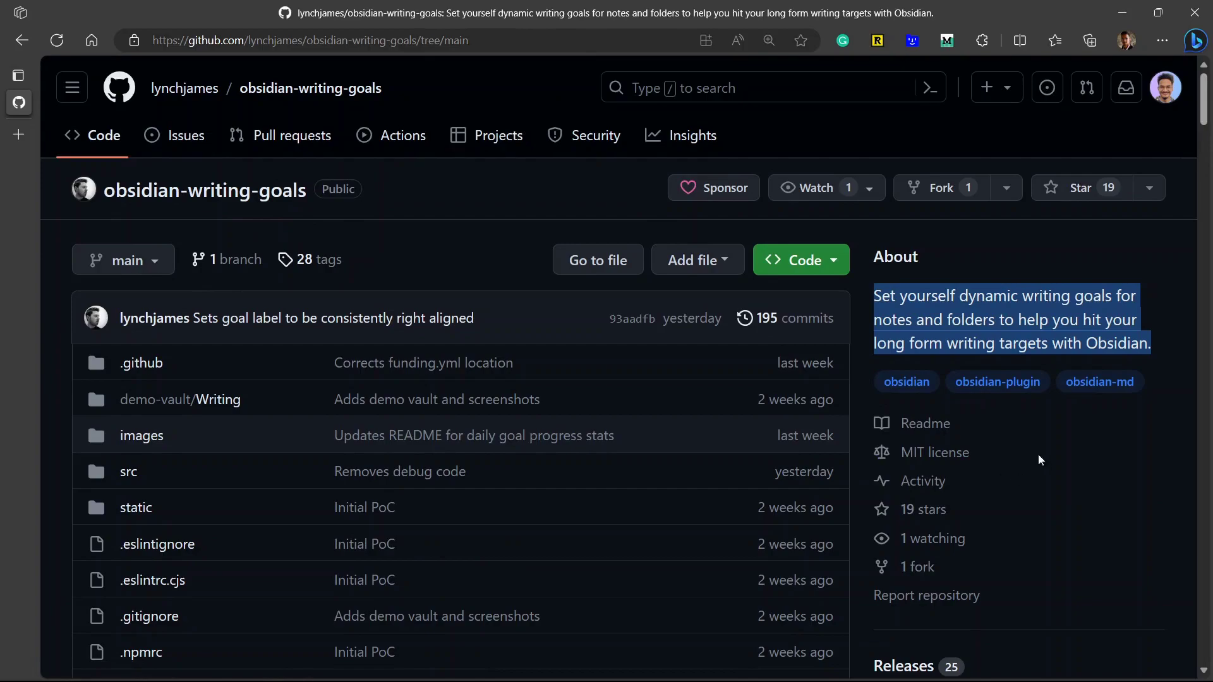
pyautogui.scroll(-3, 968, 520)
pyautogui.scroll(3, 1107, 298)
pyautogui.scroll(-4, 1087, 447)
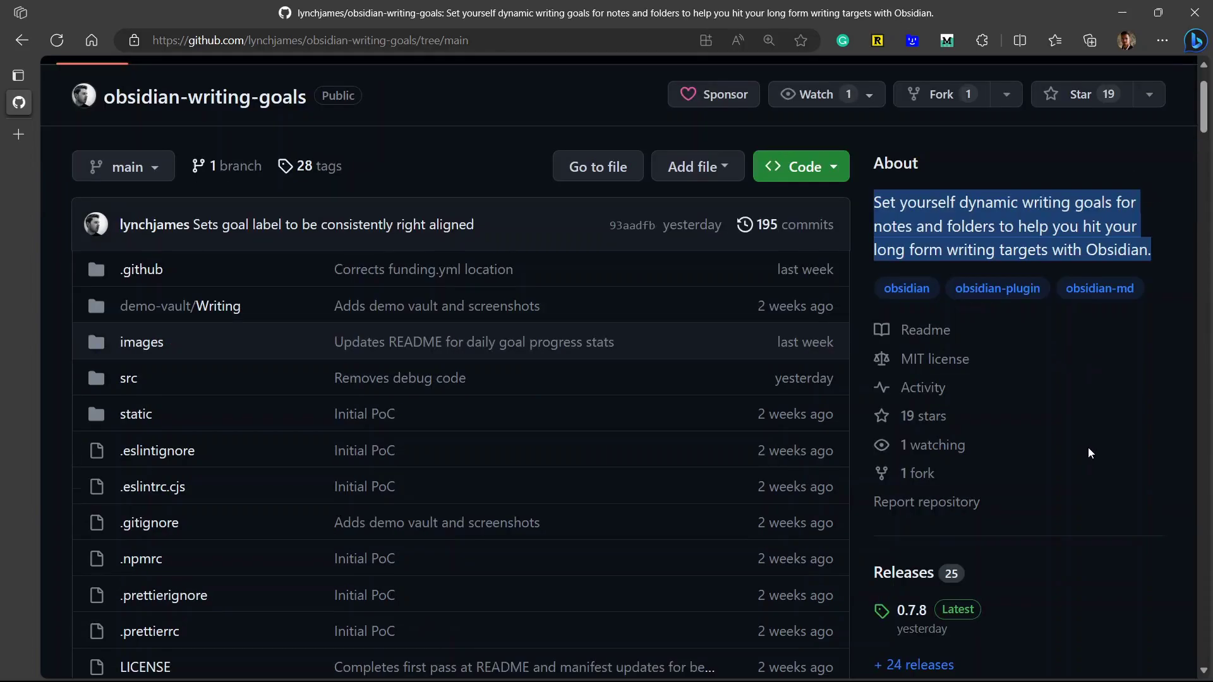
pyautogui.scroll(1, 934, 393)
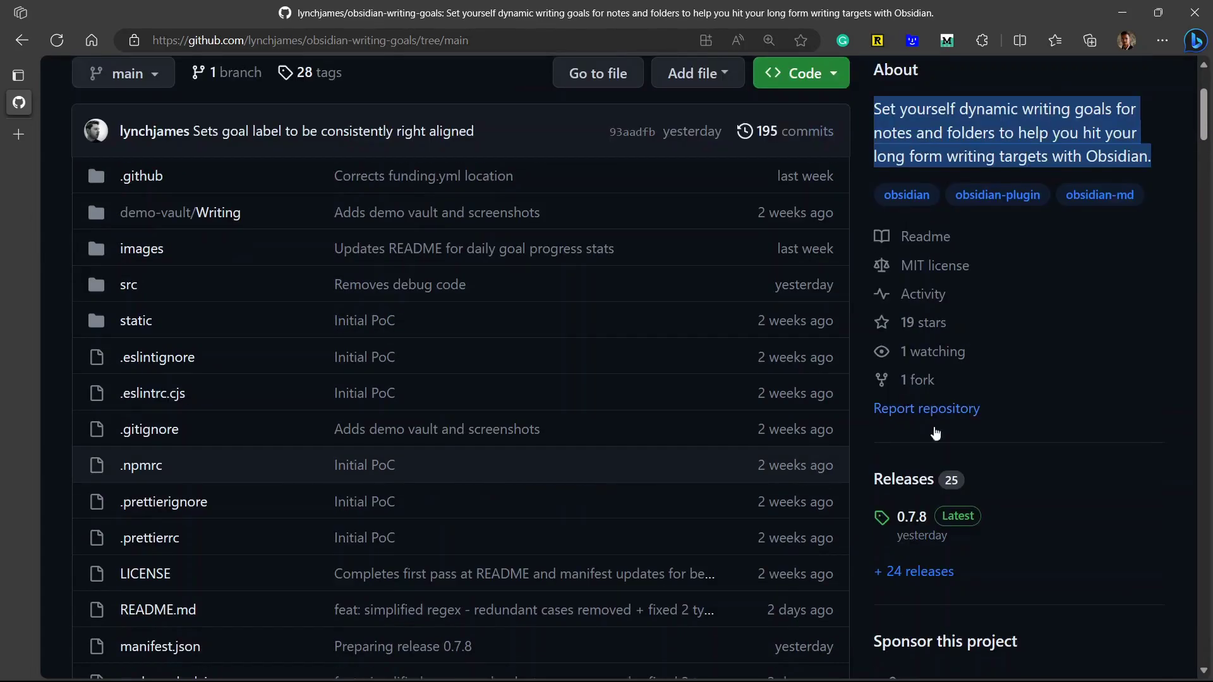
# Open the 0.7.8 release page from the Releases sidebar and view its five assets
pyautogui.click(934, 530)
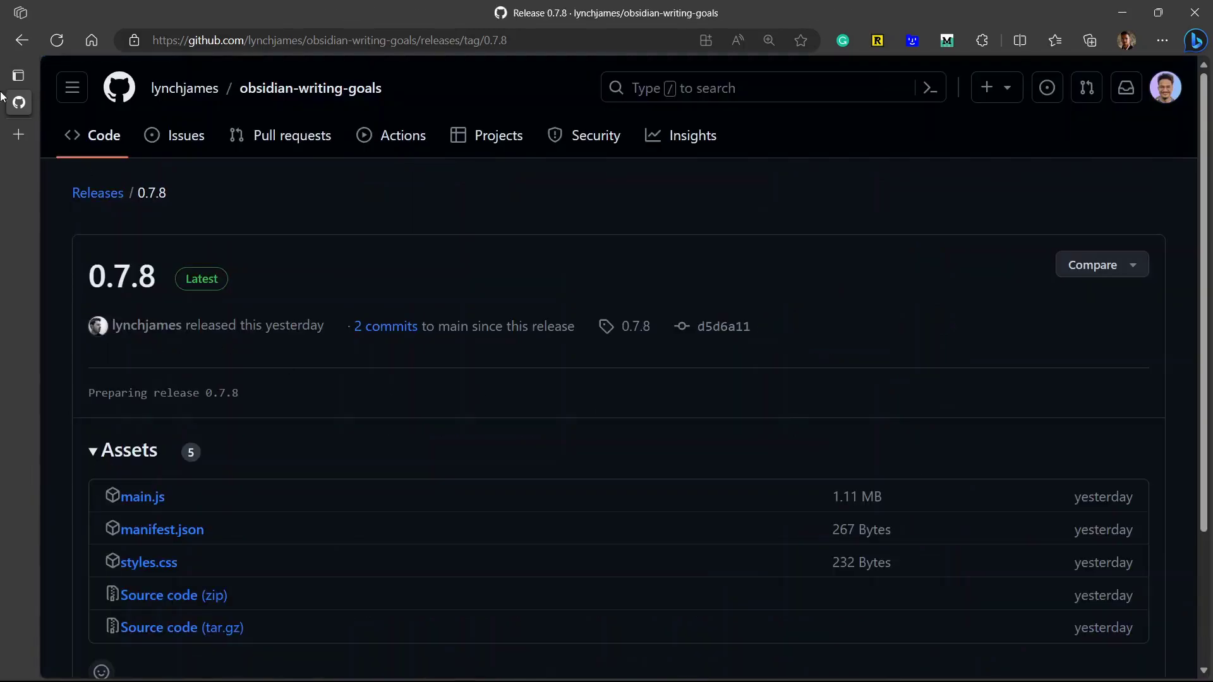
pyautogui.click(23, 40)
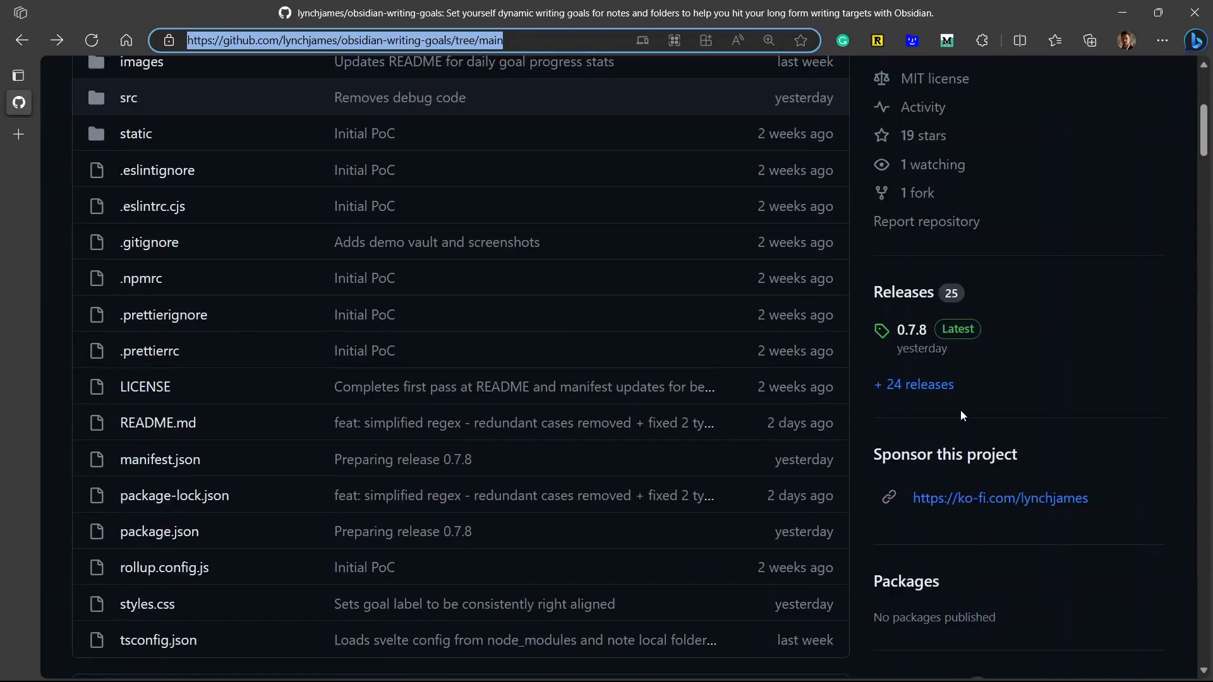
pyautogui.scroll(-5, 960, 430)
pyautogui.click(912, 330)
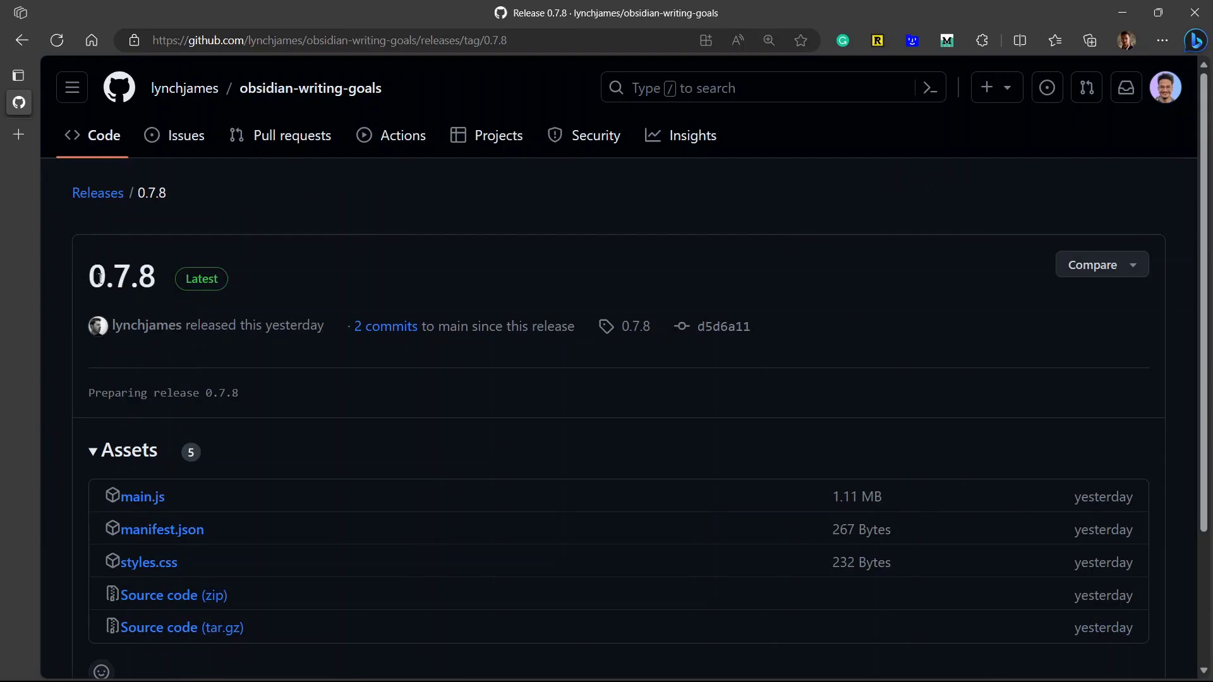
pyautogui.moveTo(87, 278); pyautogui.dragTo(152, 290)
pyautogui.click(162, 297)
pyautogui.scroll(-3, 400, 355)
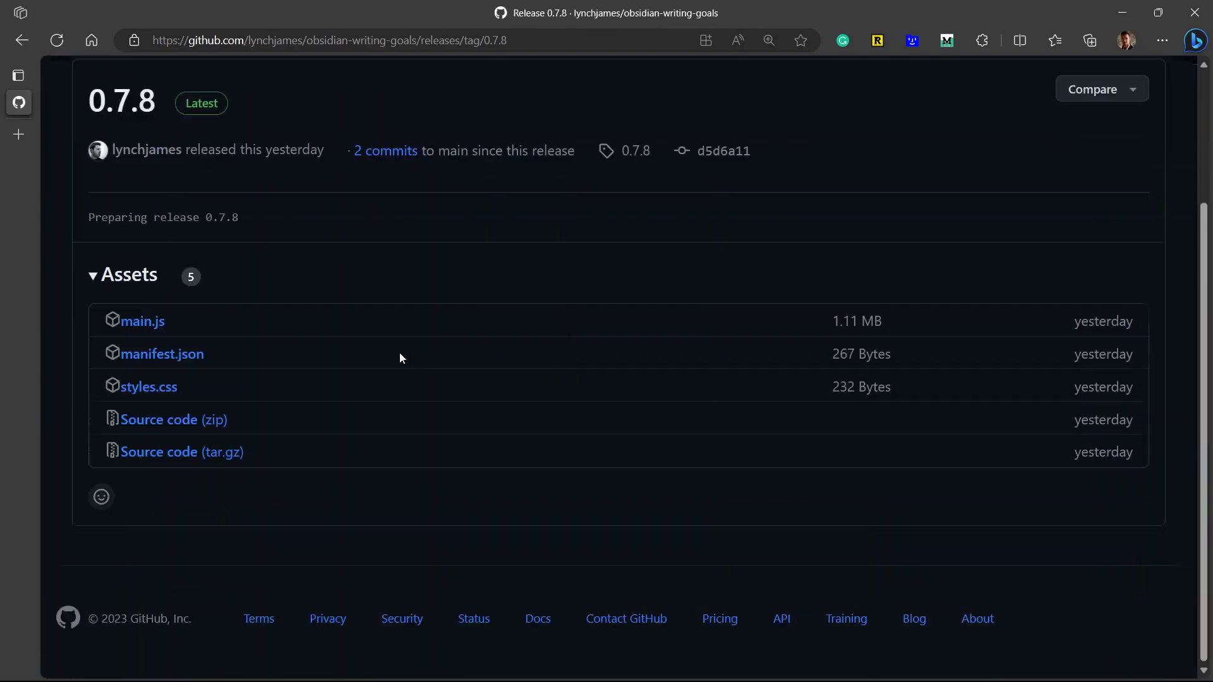
pyautogui.scroll(3, 1088, 527)
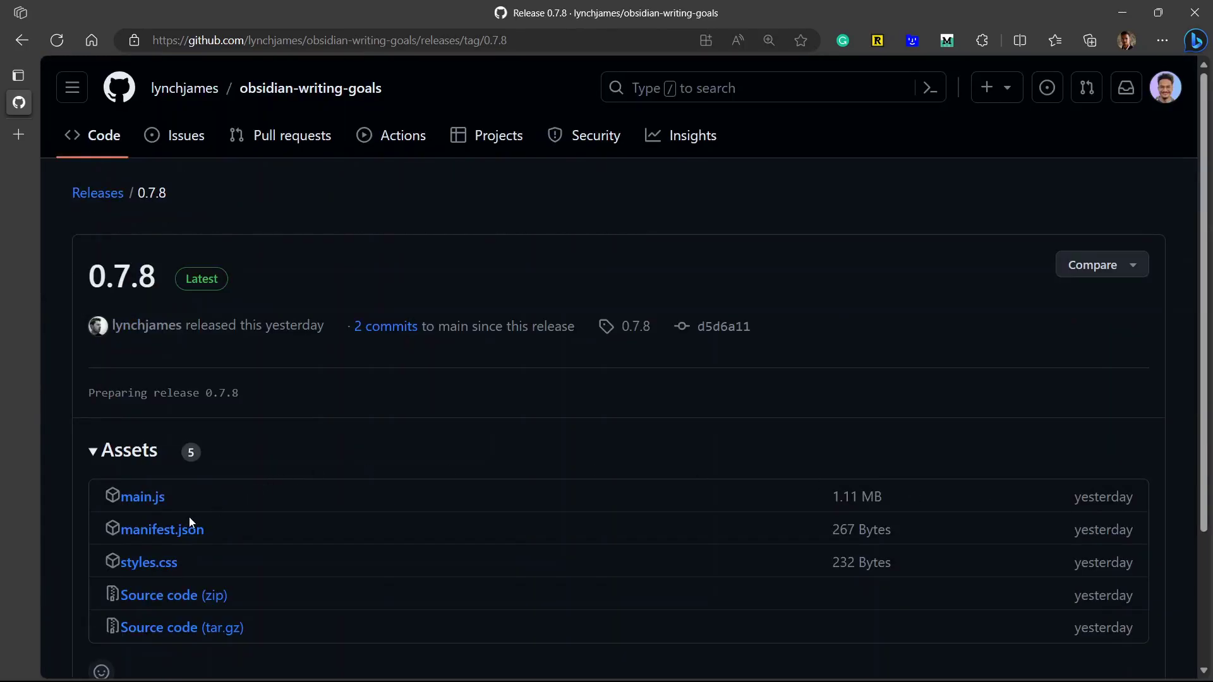
# Download main.js and select main.js, manifest.json and styles.css in Downloads
pyautogui.click(135, 499)
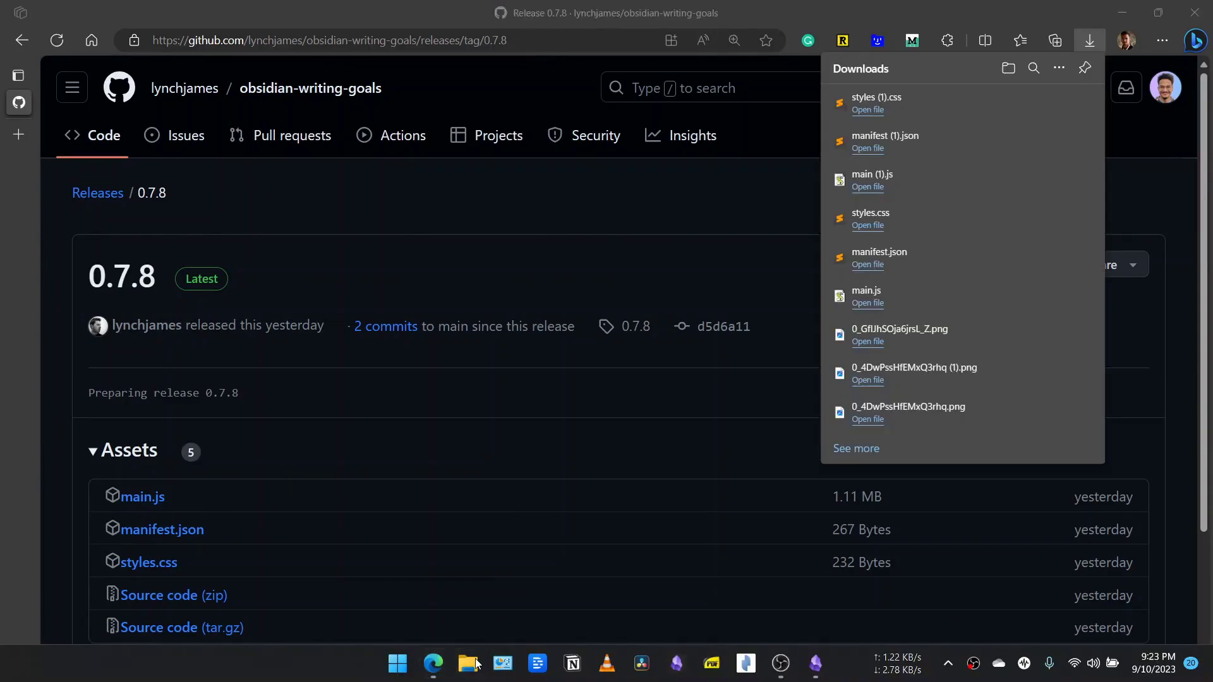
pyautogui.click(468, 663)
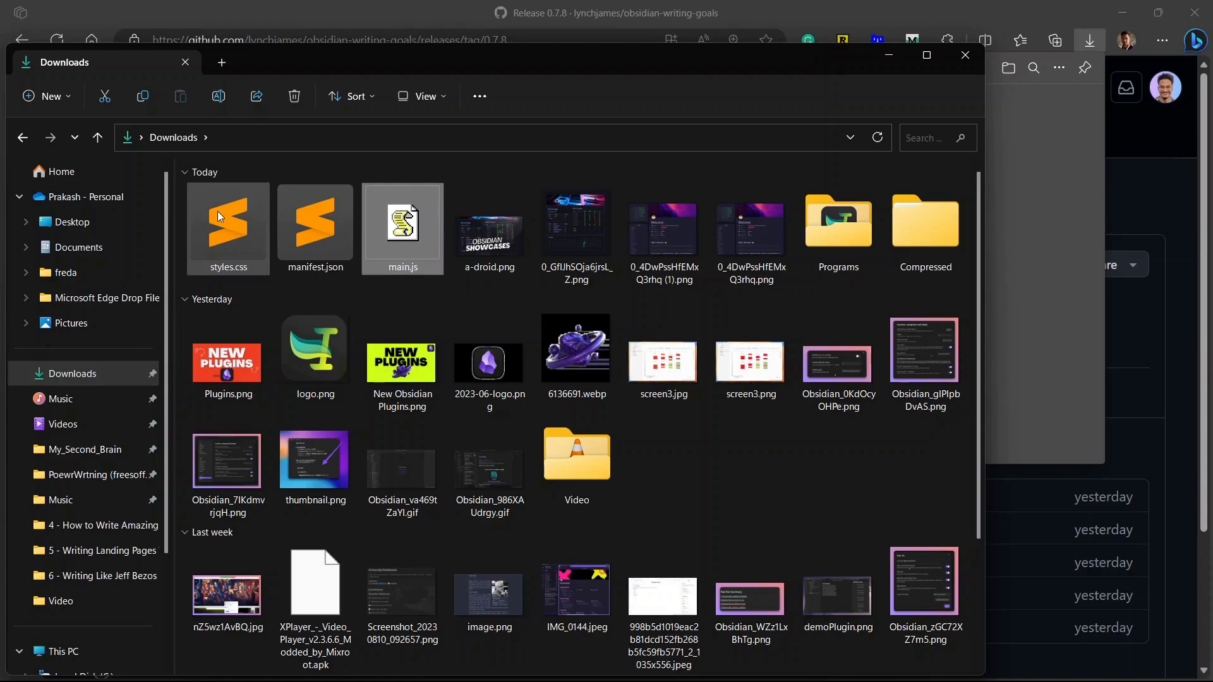
pyautogui.click(218, 217)
pyautogui.keyDown('ctrl'); pyautogui.click(315, 218); pyautogui.keyUp('ctrl')
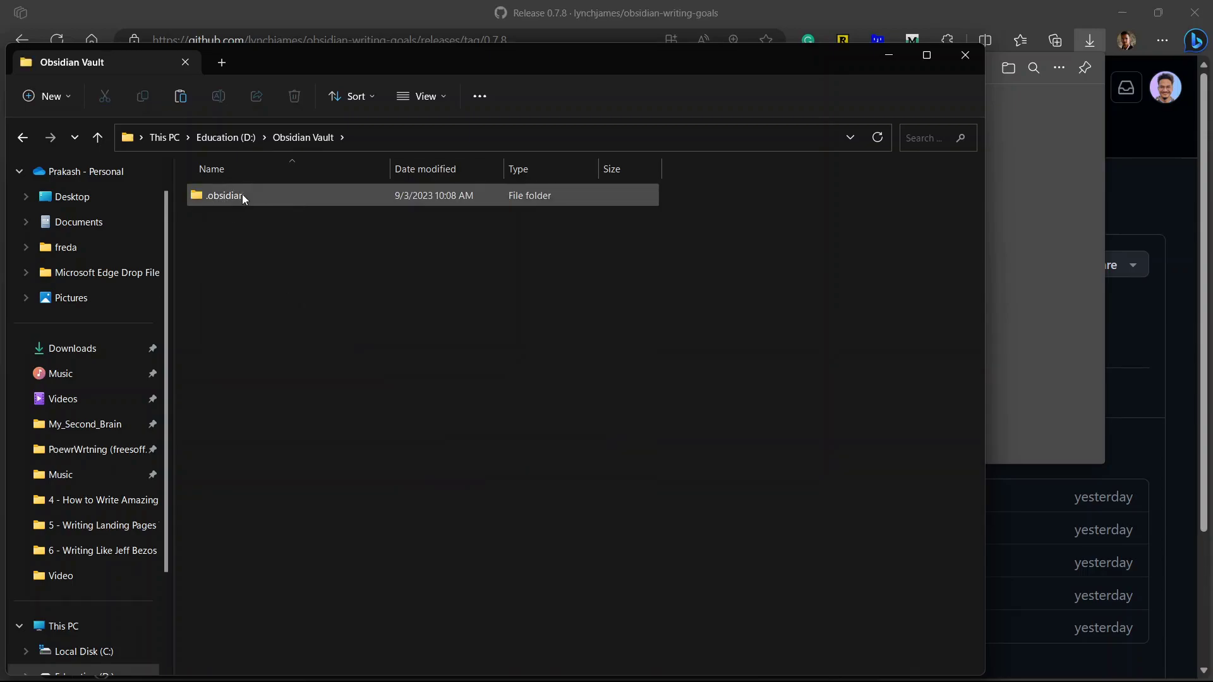
# Create a Writing-goals folder in .obsidian\plugins and paste the three plugin files into it
pyautogui.doubleClick(236, 197)
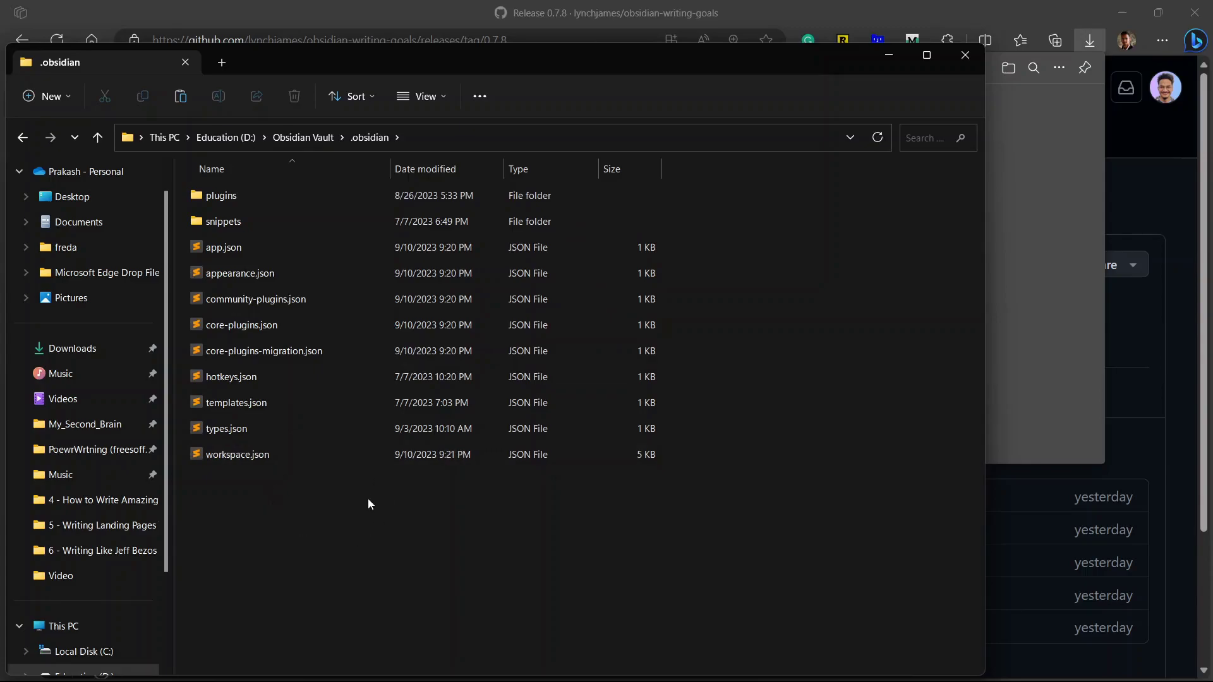
pyautogui.doubleClick(264, 204)
pyautogui.rightClick(249, 356)
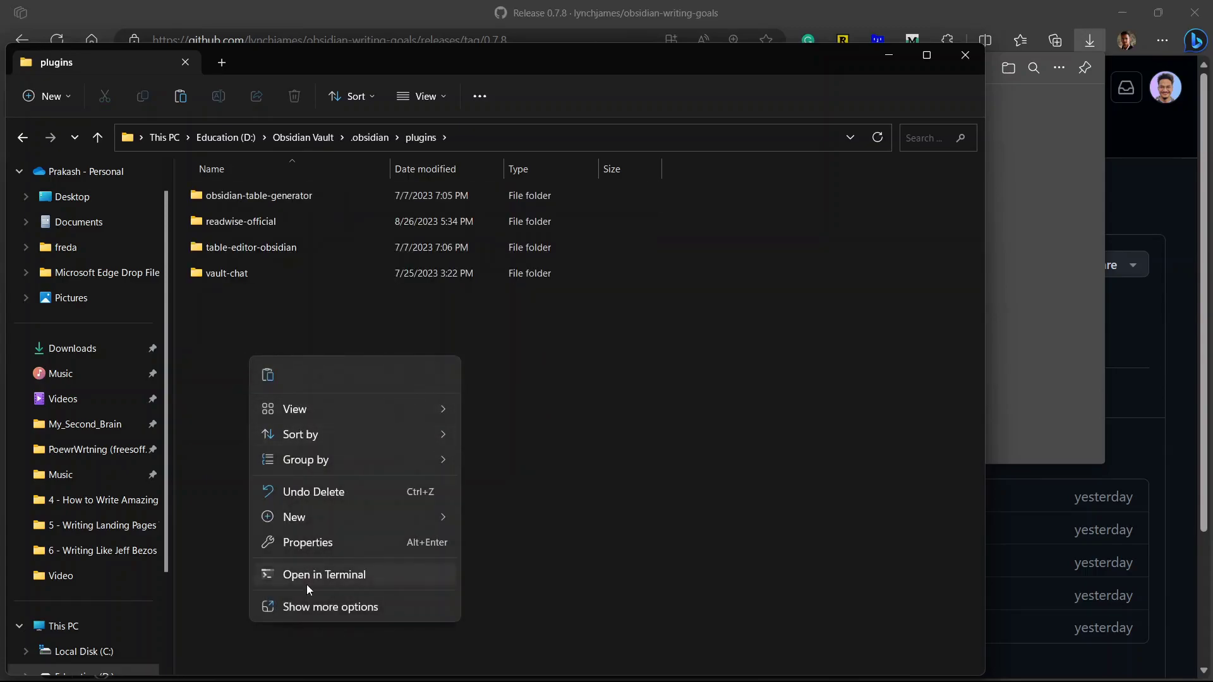
pyautogui.moveTo(441, 520)
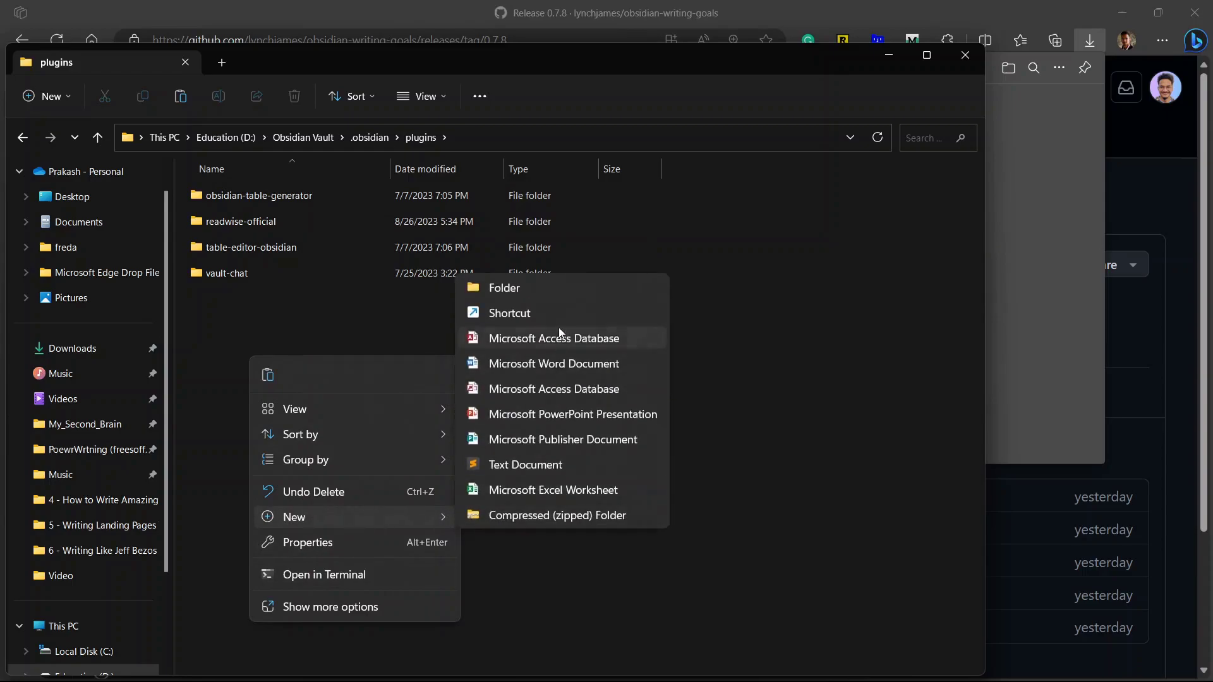
pyautogui.click(553, 286)
pyautogui.write('Writing-goals')
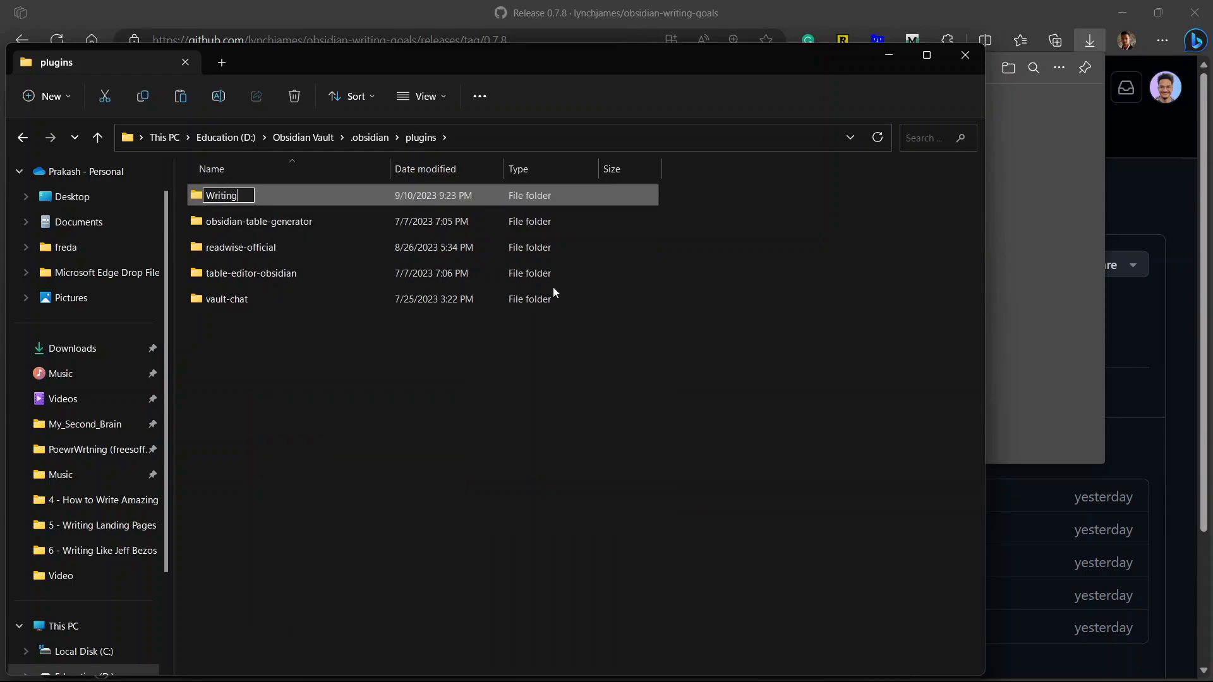
pyautogui.press('Return')
pyautogui.press('Return')
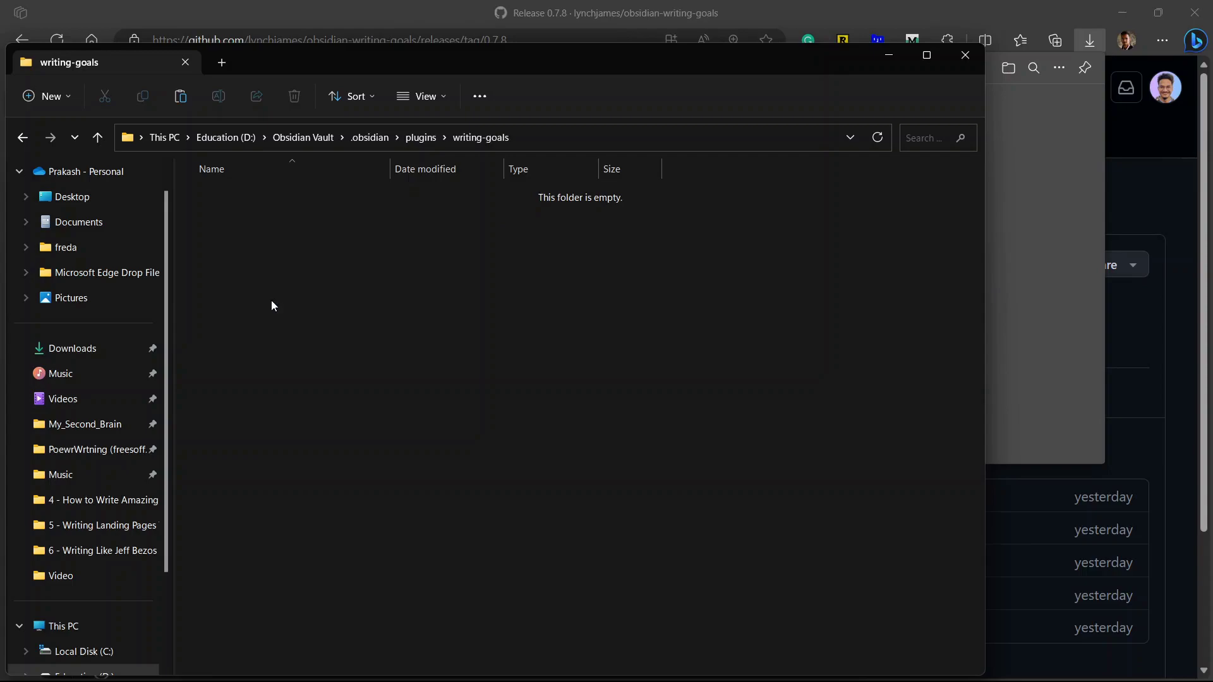
pyautogui.hotkey('ctrl', 'v')
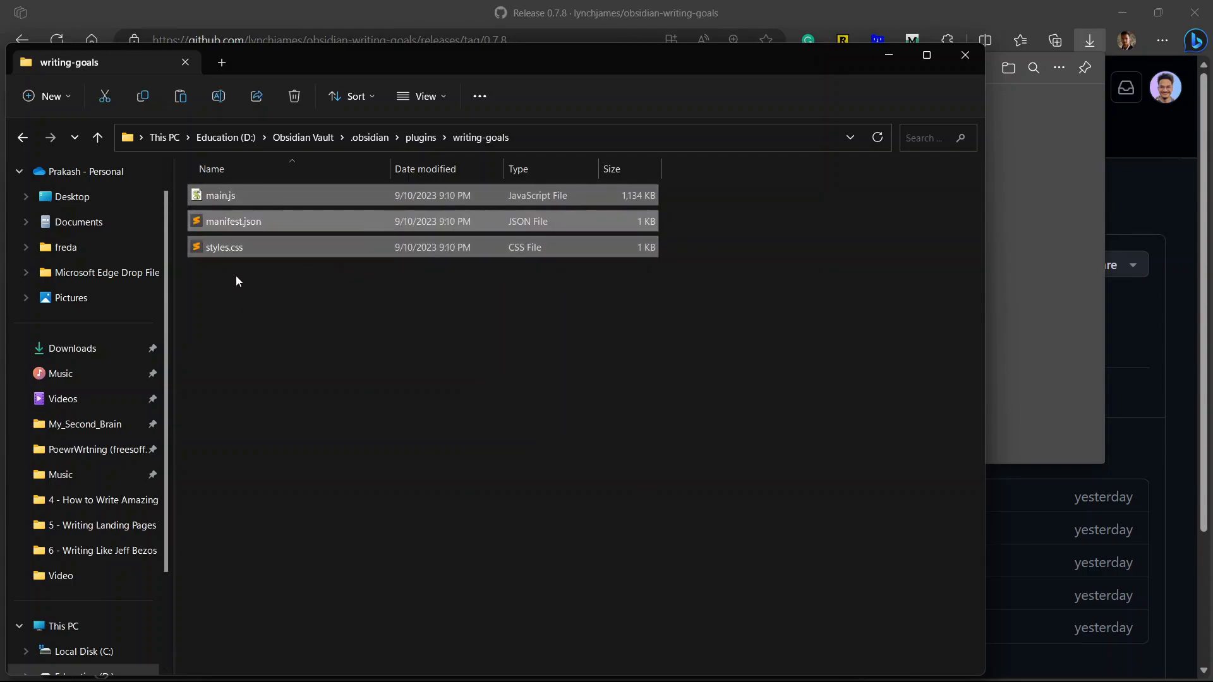
pyautogui.click(967, 59)
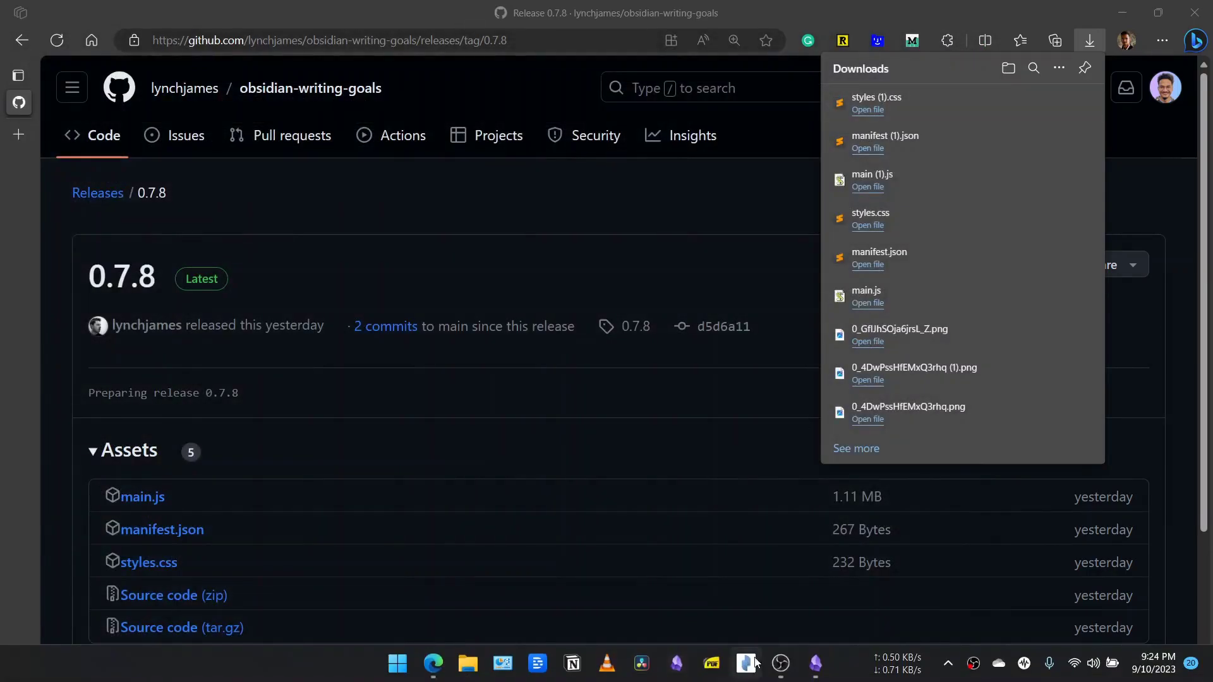
# Reload Community plugins and enable Writing Goals 0.7.8, then view its settings
pyautogui.click(823, 662)
pyautogui.click(17, 662)
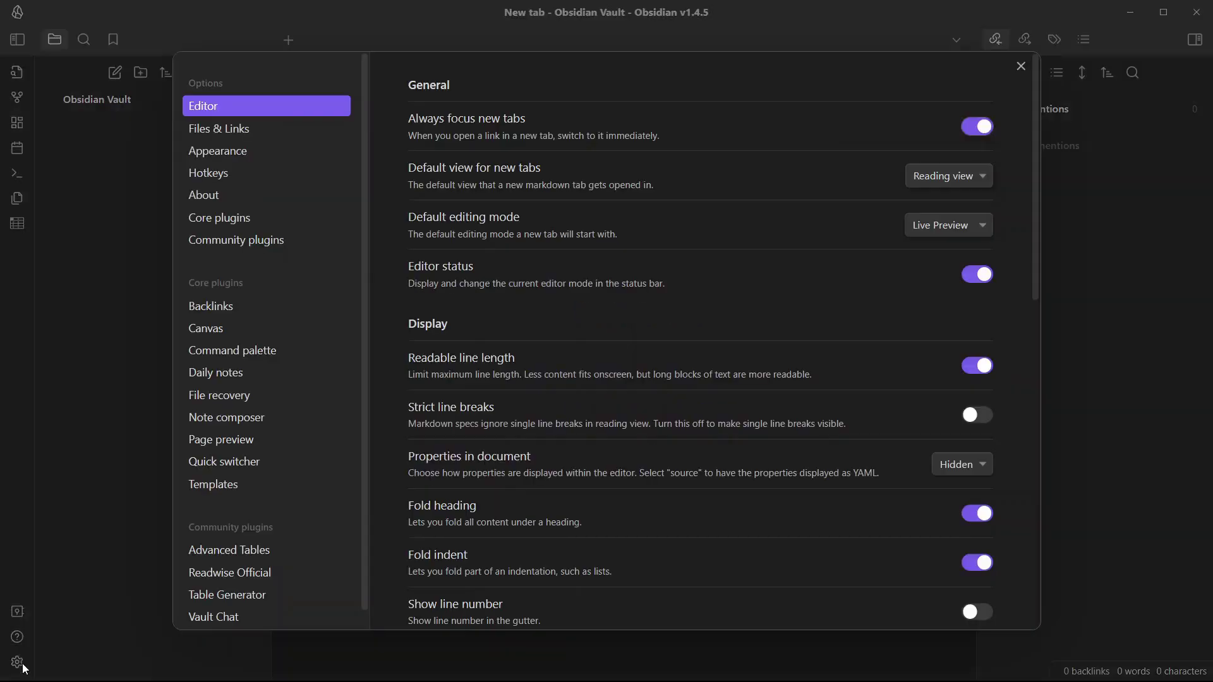
pyautogui.click(232, 240)
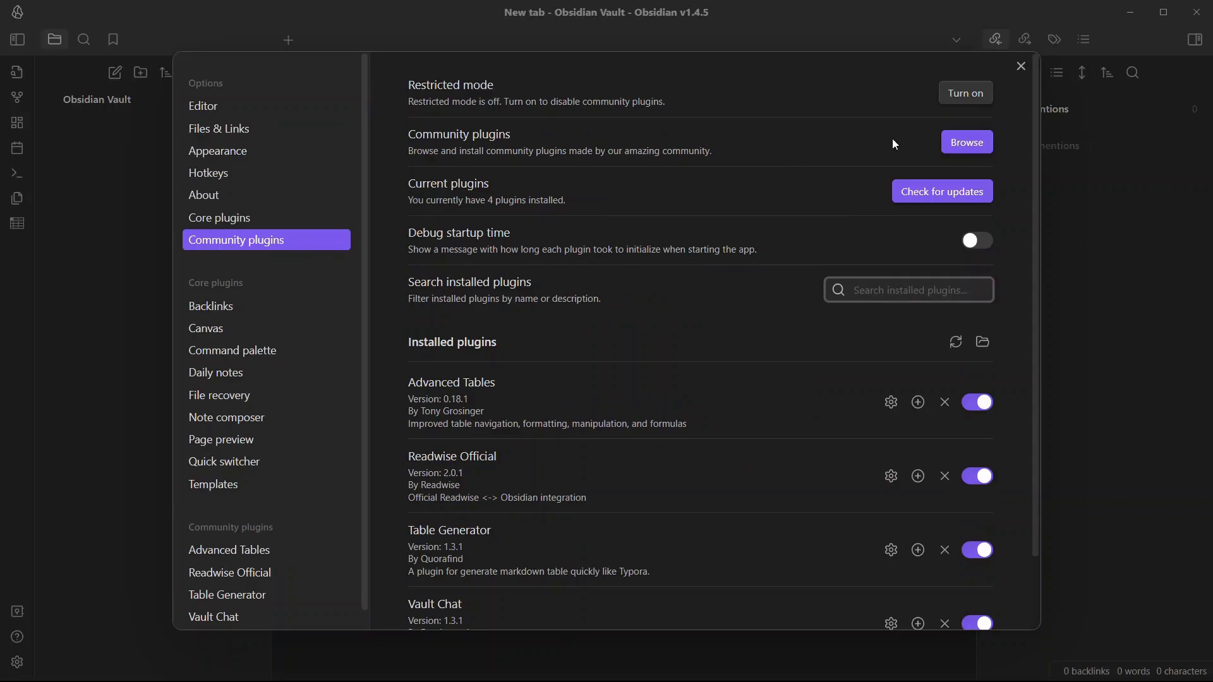
pyautogui.click(956, 342)
pyautogui.scroll(-1, 909, 268)
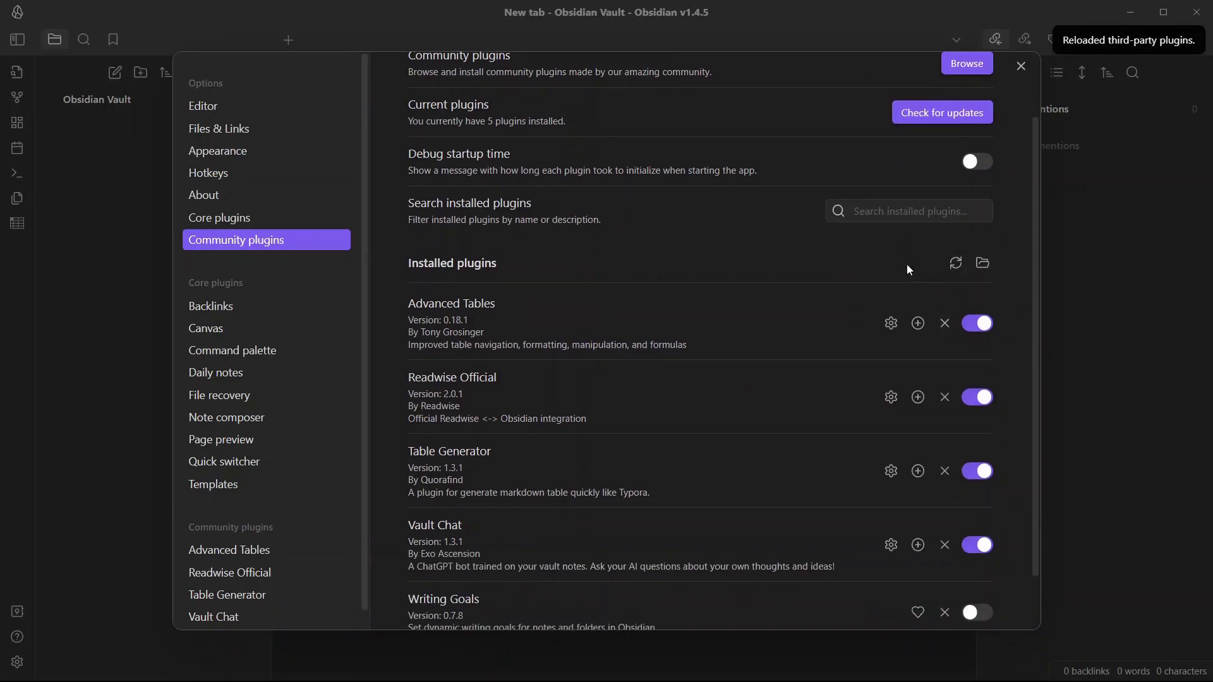
pyautogui.scroll(-1, 953, 267)
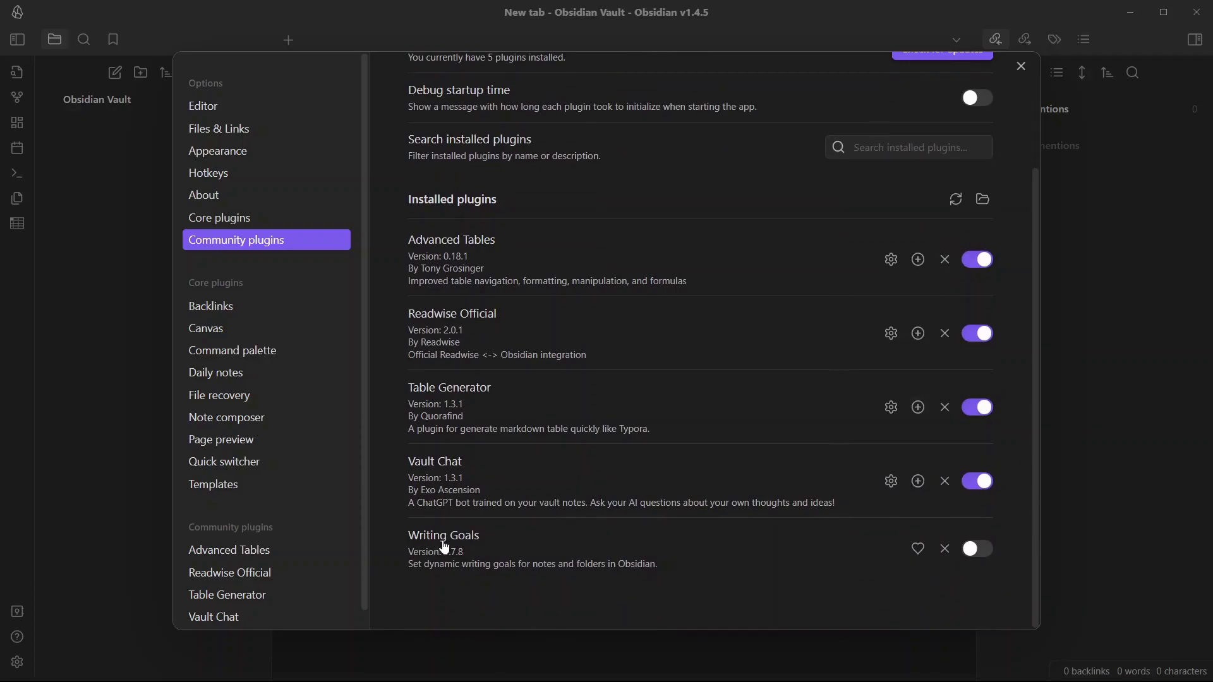
pyautogui.click(978, 549)
pyautogui.click(864, 549)
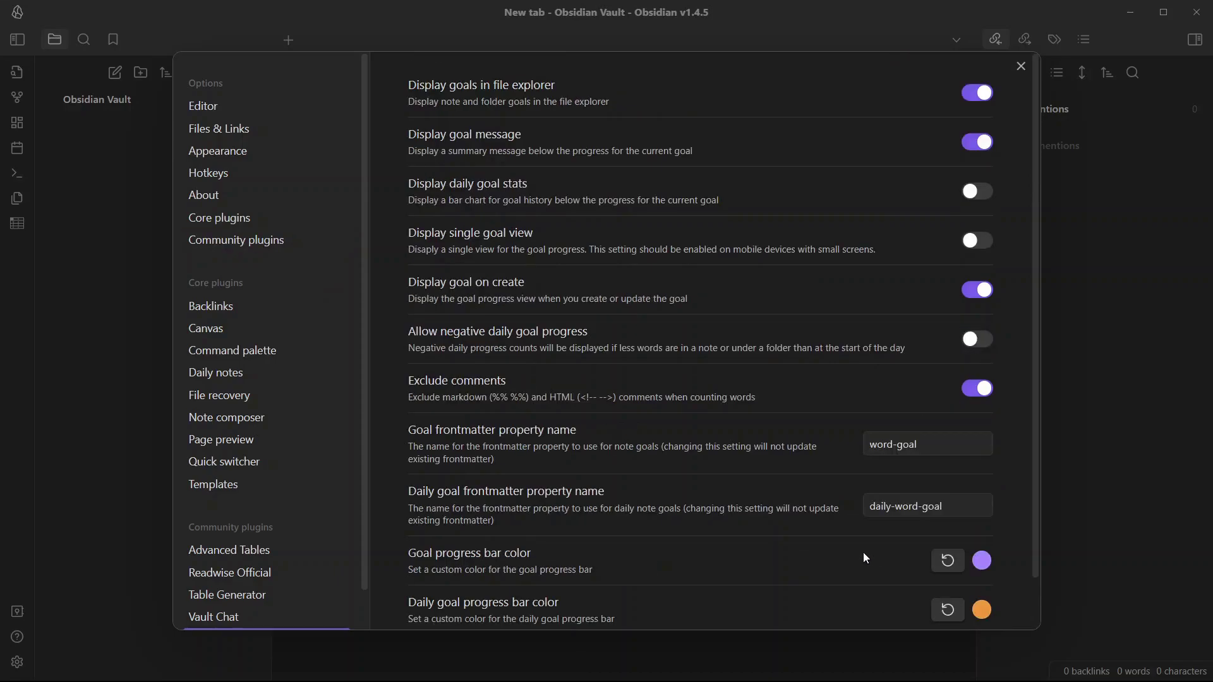
pyautogui.scroll(-1, 524, 227)
# Create the Novel and Novel 1 folders and check the Chapter 1–4 folders inside
pyautogui.click(1161, 420)
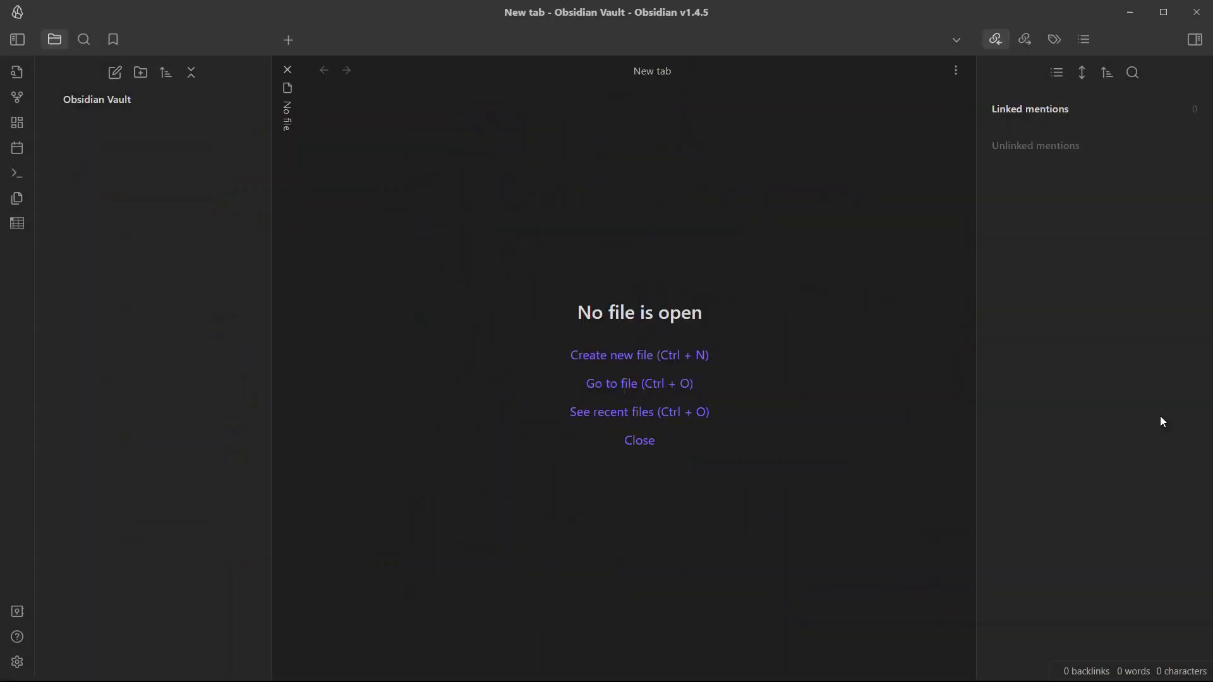
pyautogui.click(147, 74)
pyautogui.write('Novel')
pyautogui.press('Return')
pyautogui.click(148, 73)
pyautogui.write('No')
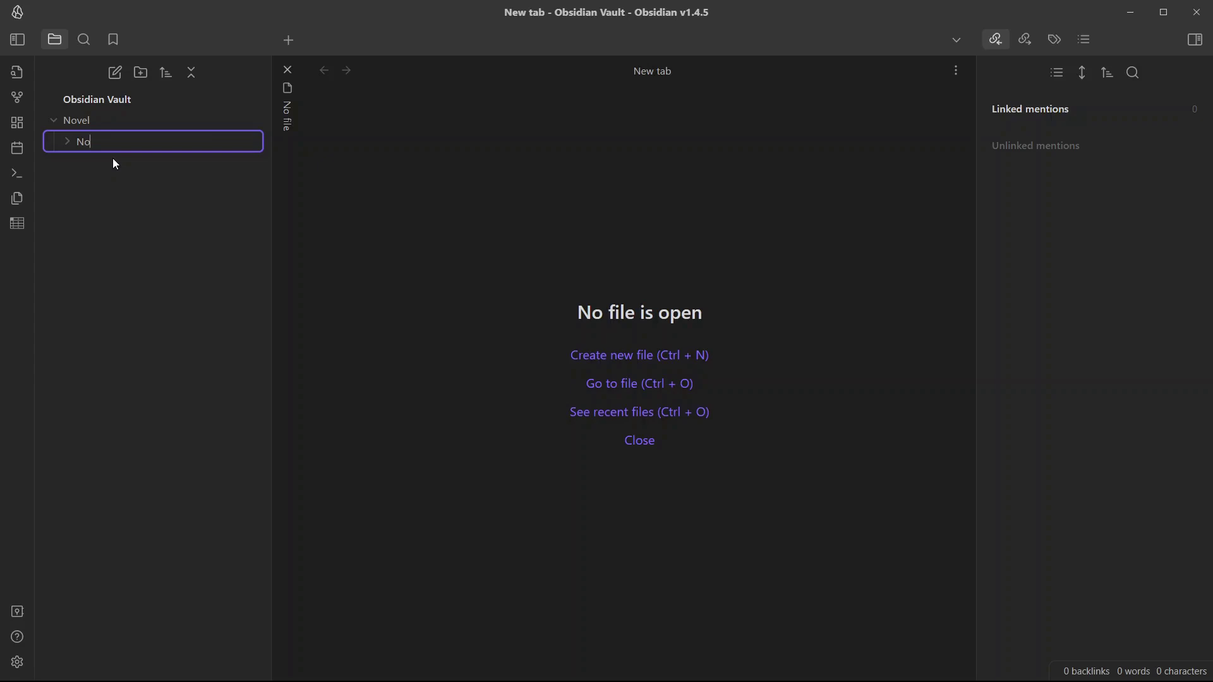
pyautogui.write('vel 1')
pyautogui.press('Return')
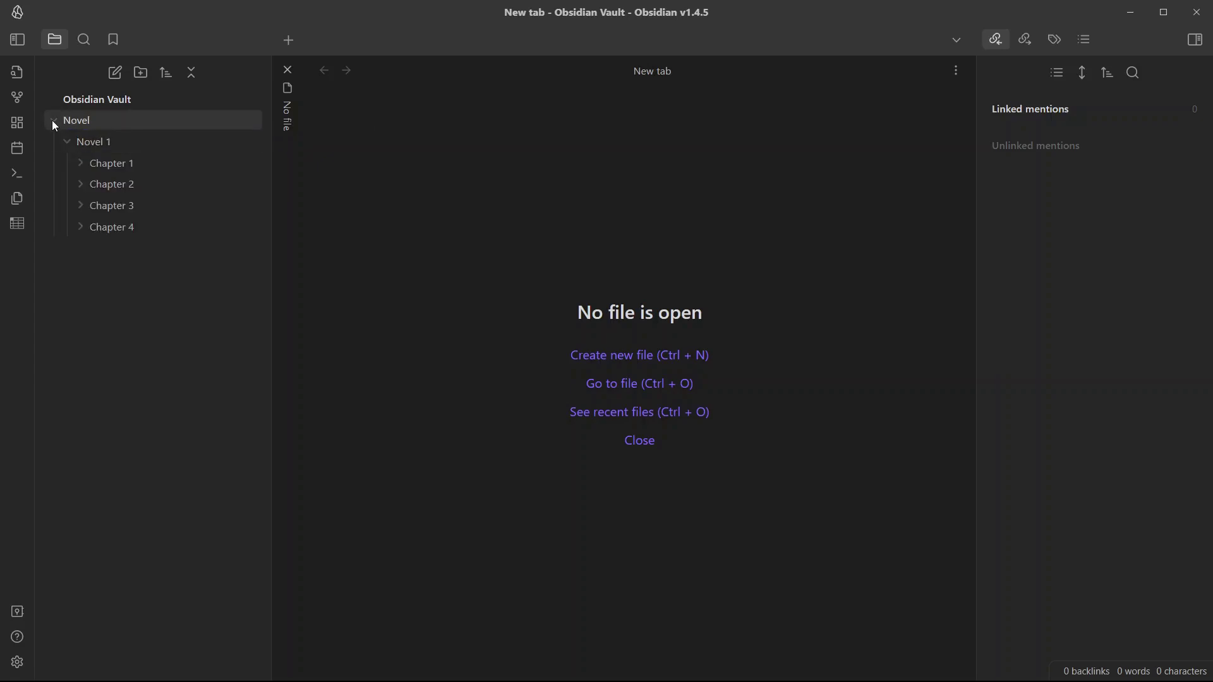
pyautogui.click(53, 120)
pyautogui.click(53, 120)
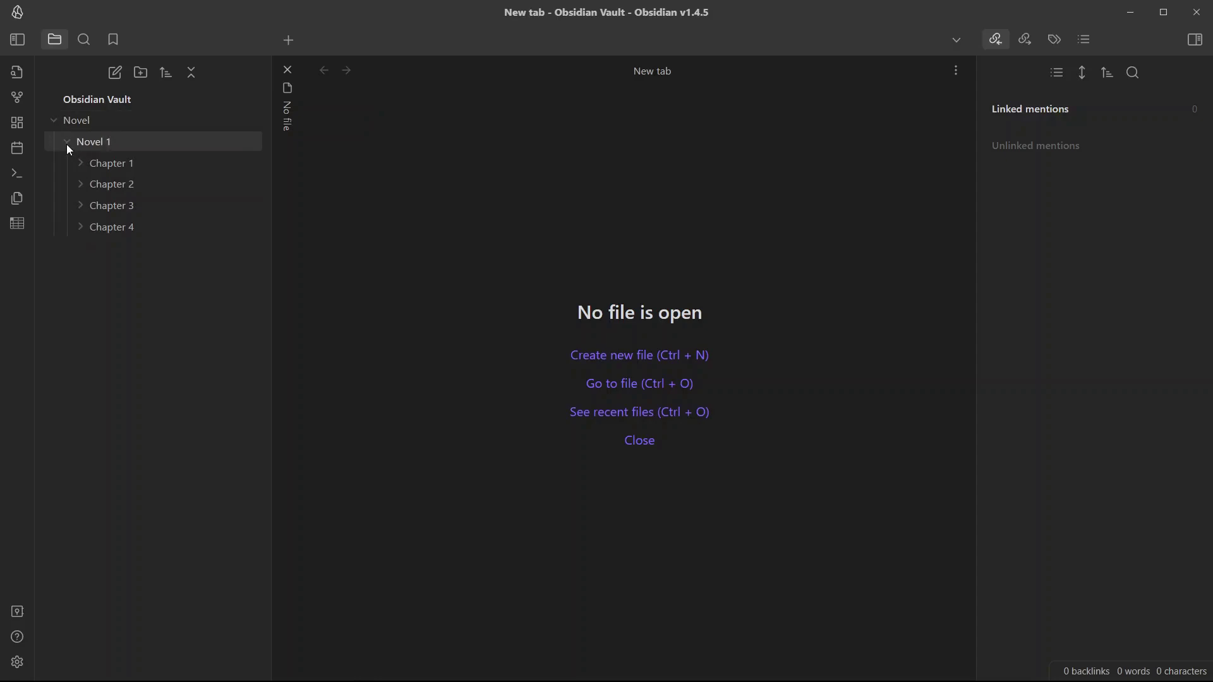
pyautogui.click(67, 145)
pyautogui.click(68, 145)
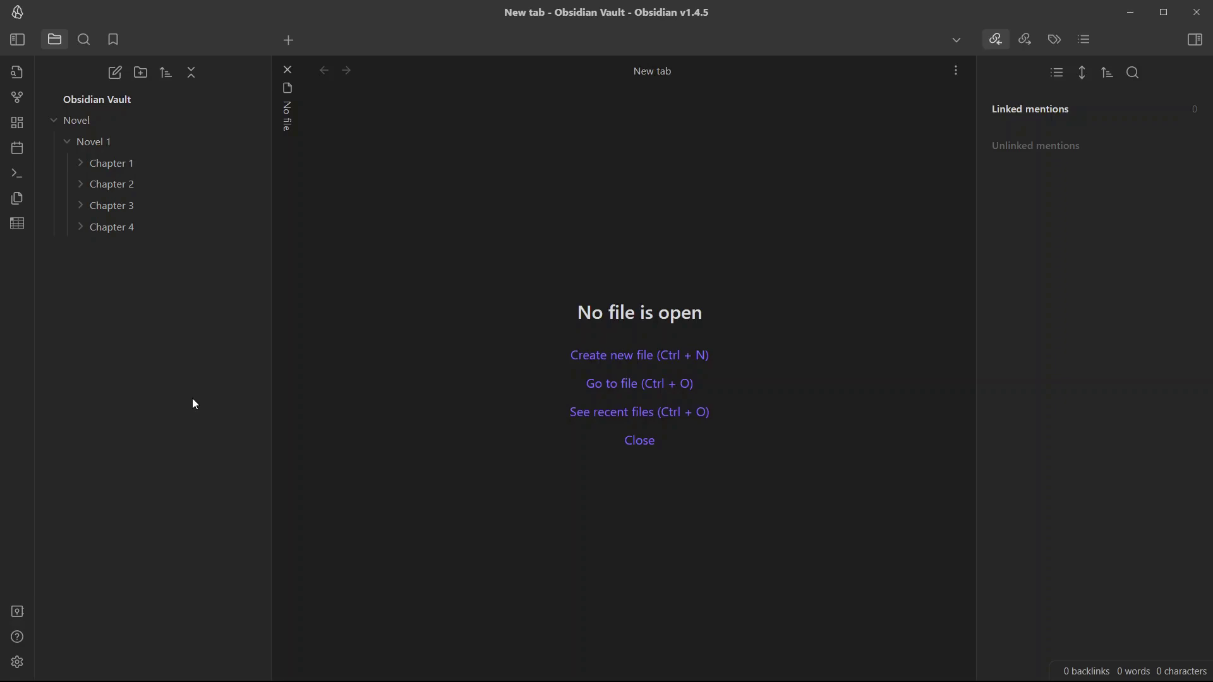
# Add a writing goal to Novel 1: 50000 words total, 1000 words daily
pyautogui.rightClick(240, 141)
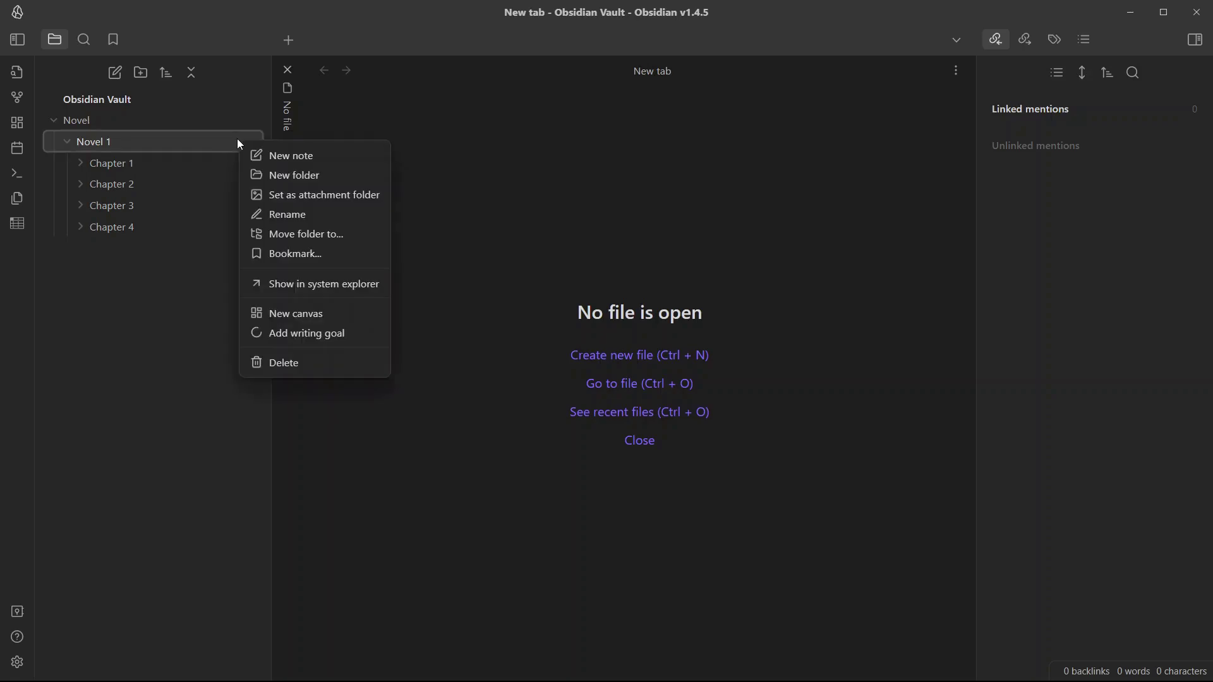
pyautogui.click(284, 336)
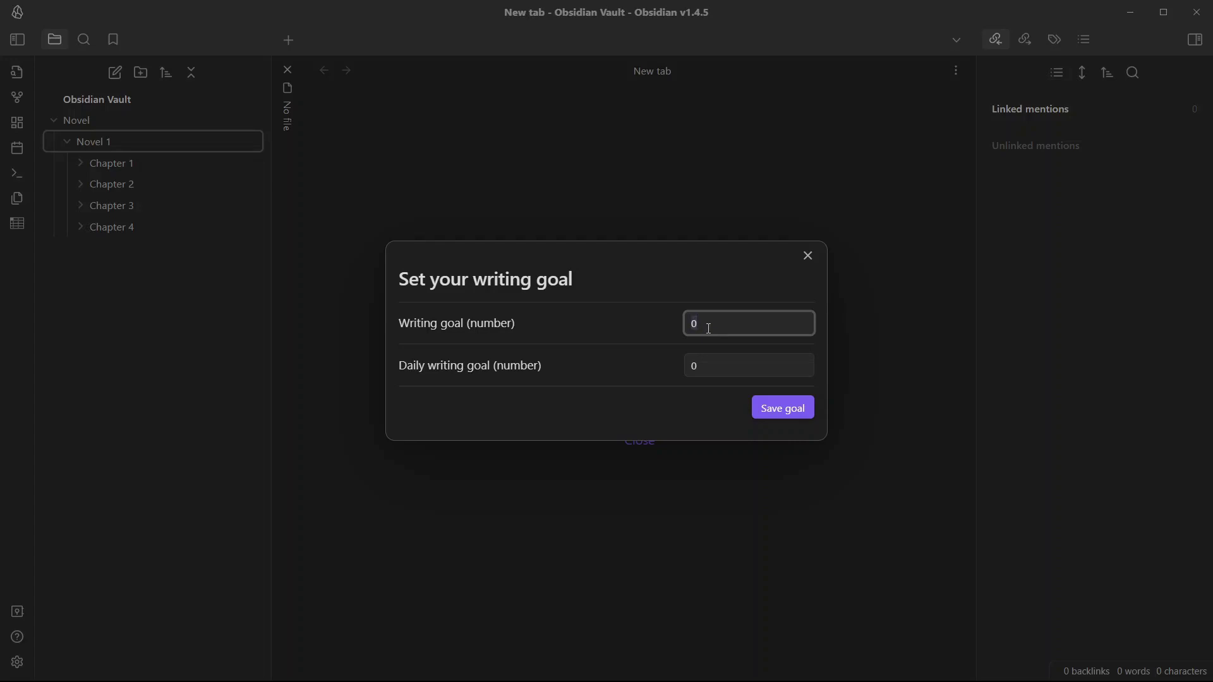
pyautogui.write('50000')
pyautogui.click(723, 359)
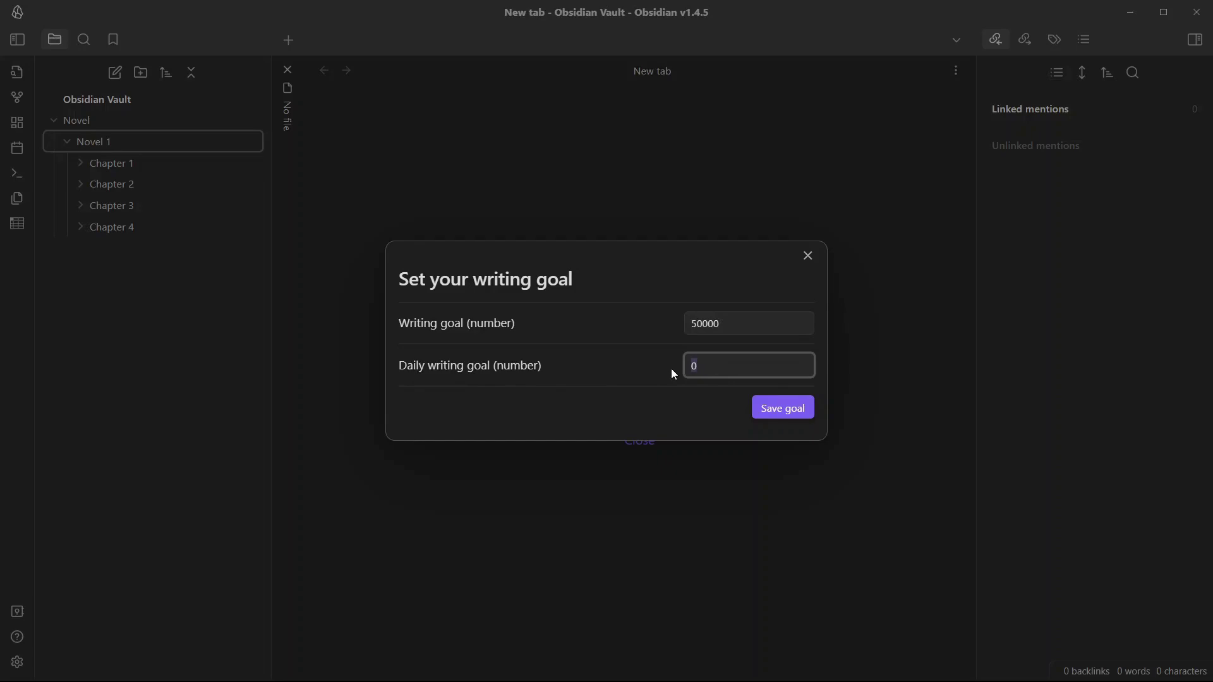
pyautogui.write('1000')
pyautogui.click(794, 410)
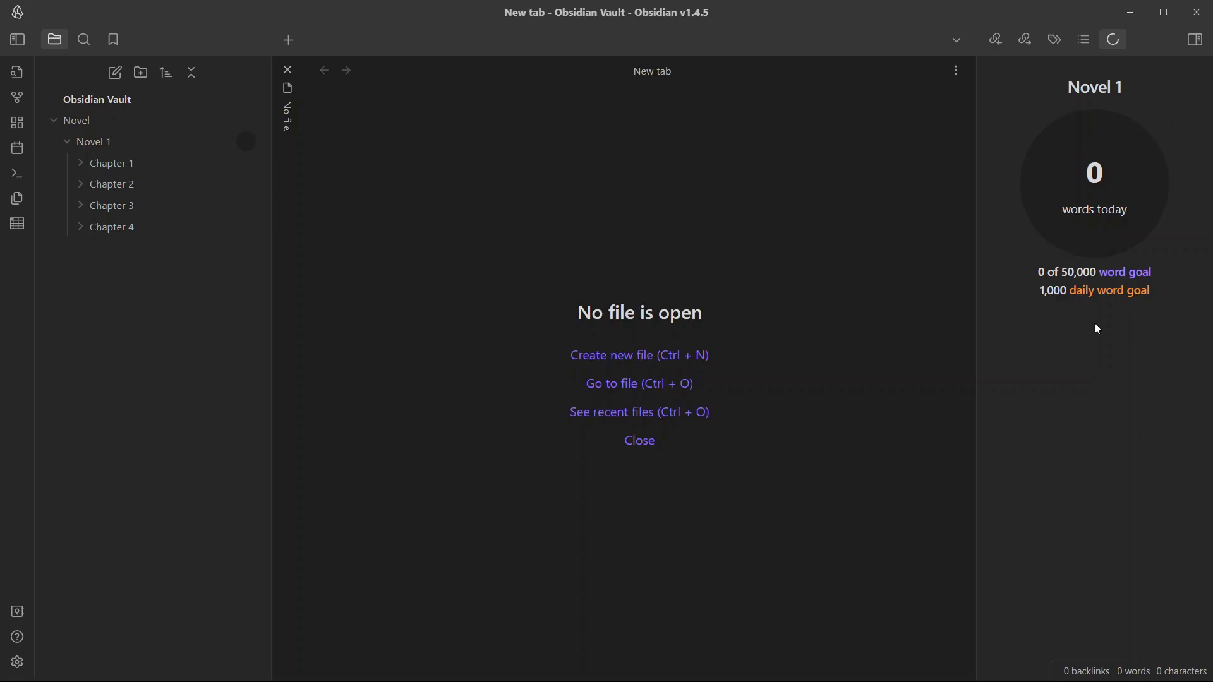
# Create a new note titled Chapter 1 inside the Chapter 1 folder
pyautogui.rightClick(138, 167)
pyautogui.click(156, 182)
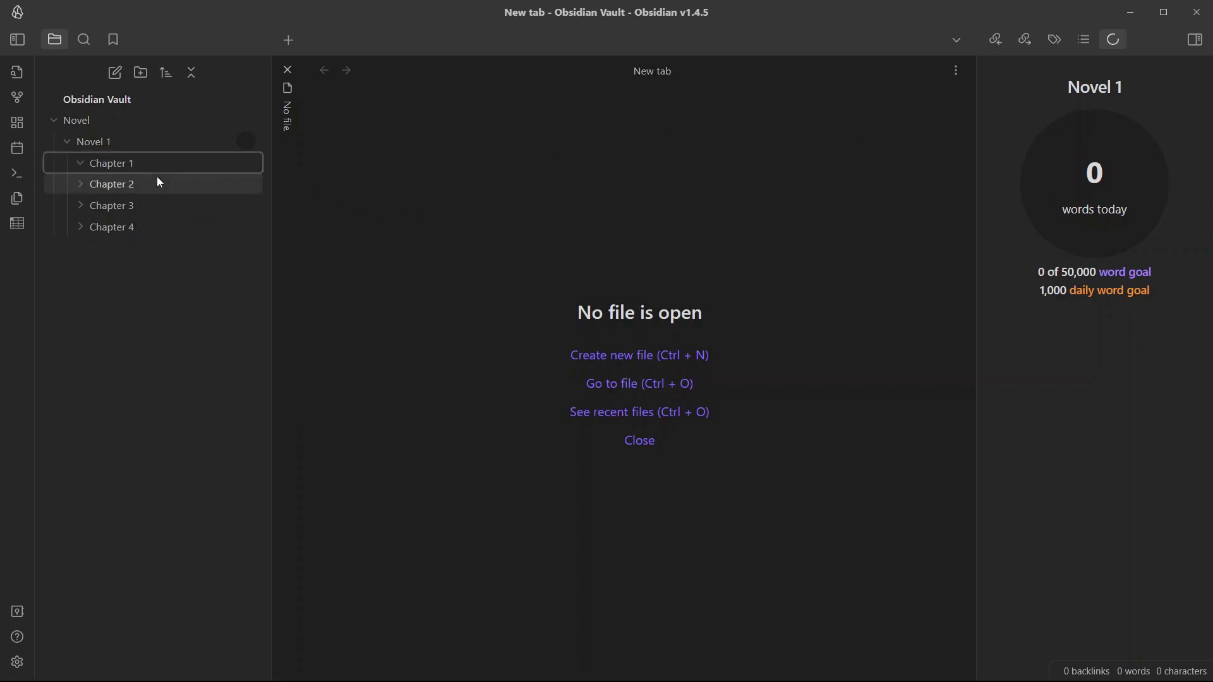
pyautogui.write('Chapter 1')
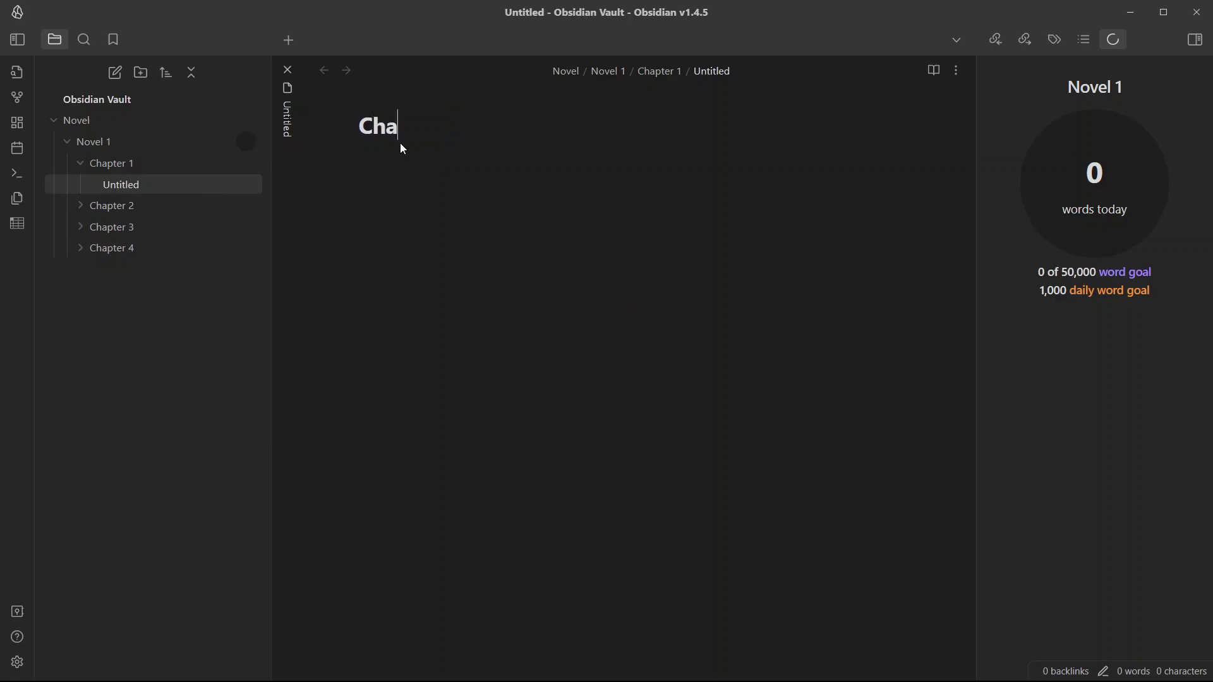
pyautogui.press('Return')
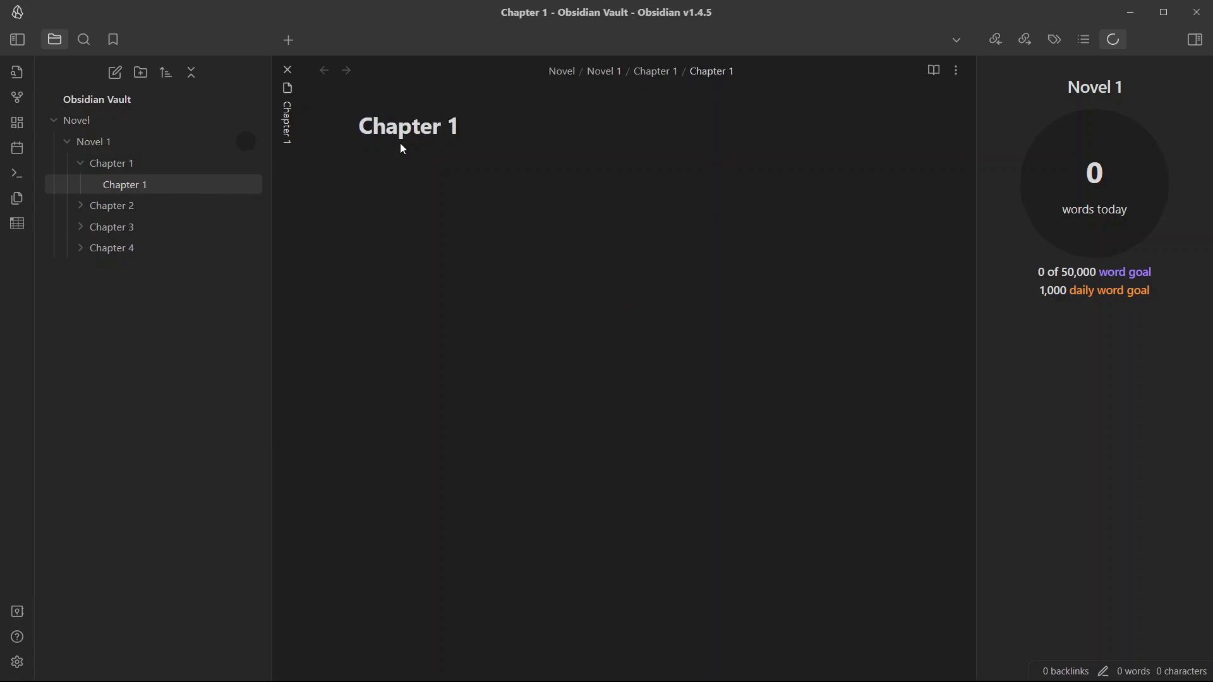
# Fill the note with repeated copies of 'This is dummy writing'
pyautogui.write('This is dummy writing')
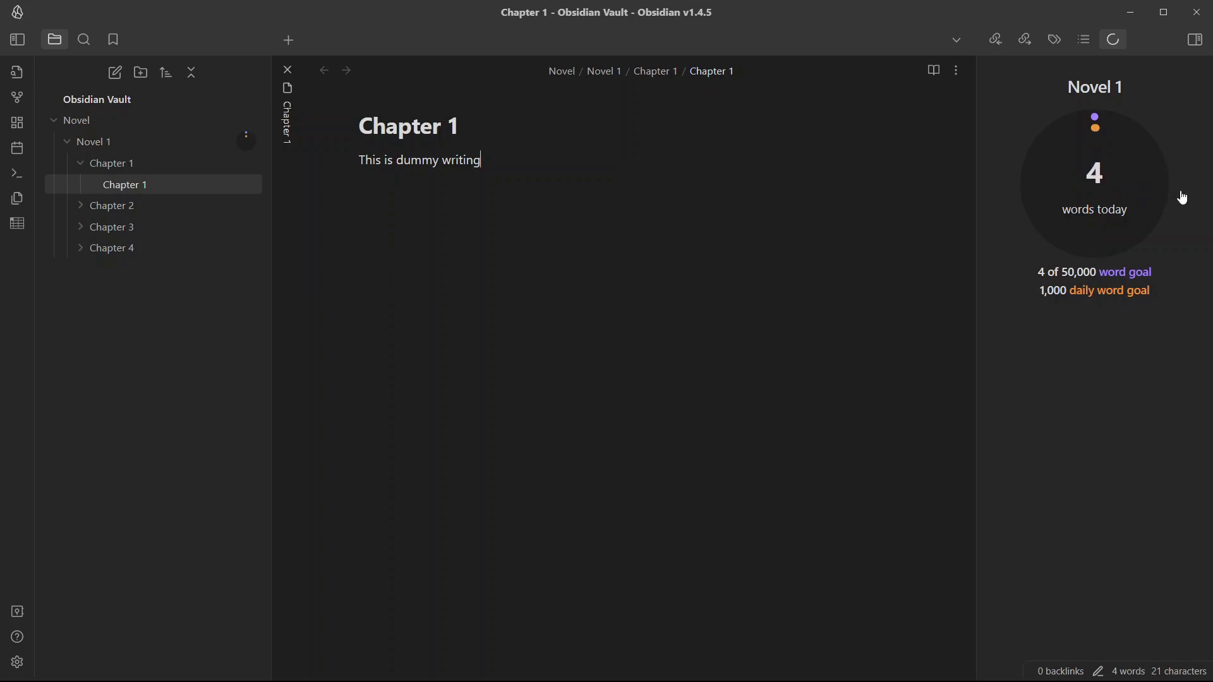
pyautogui.moveTo(485, 161); pyautogui.dragTo(387, 149)
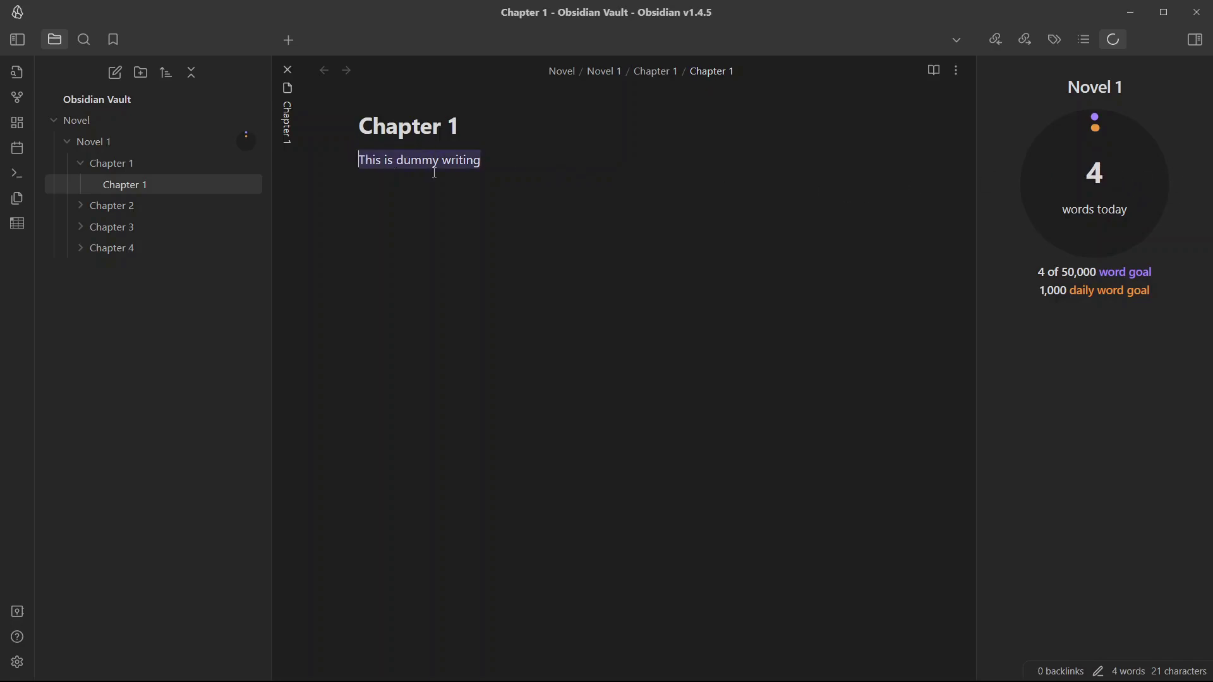
pyautogui.click(617, 176)
pyautogui.press('Return')
pyautogui.hotkey('ctrl', 'v')
pyautogui.hotkey('ctrl', 'v')
pyautogui.hotkey('ctrl', 'v')
pyautogui.hotkey('ctrl', 'v')
pyautogui.hotkey('ctrl', 'v')
pyautogui.hotkey('ctrl', 'v')
pyautogui.hotkey('ctrl', 'v')
pyautogui.hotkey('ctrl', 'v')
pyautogui.hotkey('ctrl', 'v')
pyautogui.hotkey('ctrl', 'v')
pyautogui.hotkey('ctrl', 'v')
pyautogui.hotkey('ctrl', 'v')
pyautogui.hotkey('ctrl', 'v')
pyautogui.hotkey('ctrl', 'v')
pyautogui.hotkey('ctrl', 'v')
pyautogui.hotkey('ctrl', 'v')
pyautogui.hotkey('ctrl', 'v')
pyautogui.hotkey('ctrl', 'v')
pyautogui.hotkey('ctrl', 'v')
pyautogui.hotkey('ctrl', 'v')
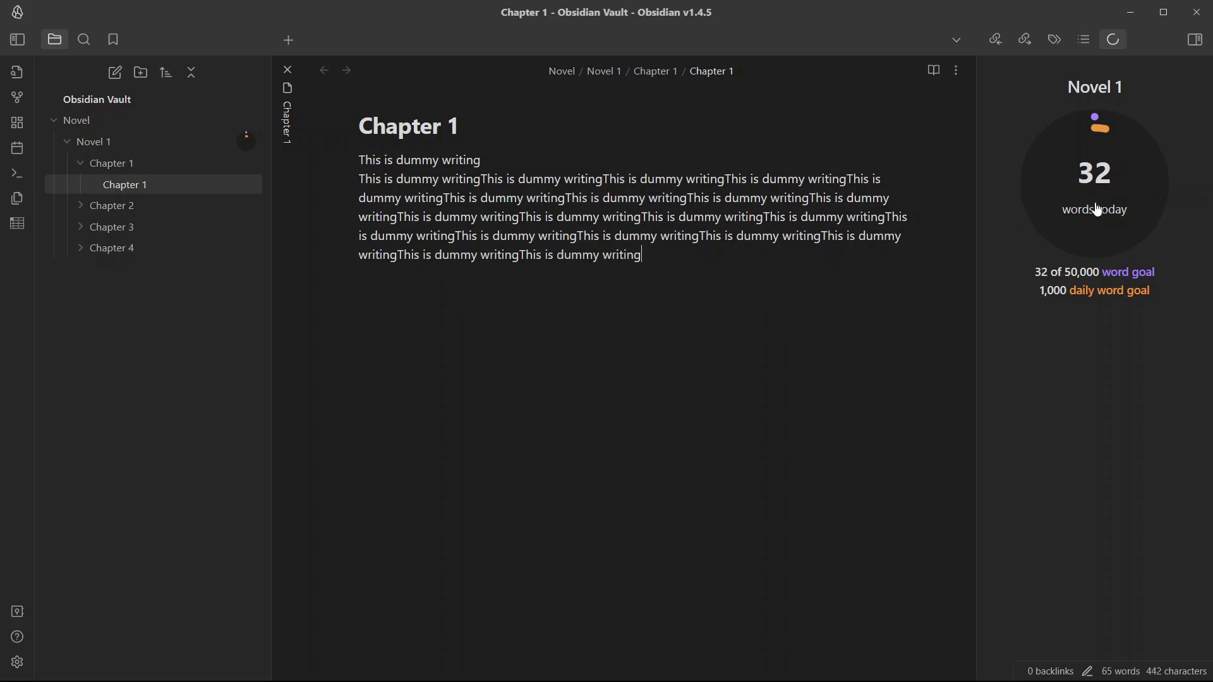
pyautogui.hotkey('ctrl', 'v')
pyautogui.hotkey('ctrl', 'v')
pyautogui.hotkey('ctrl', 'v')
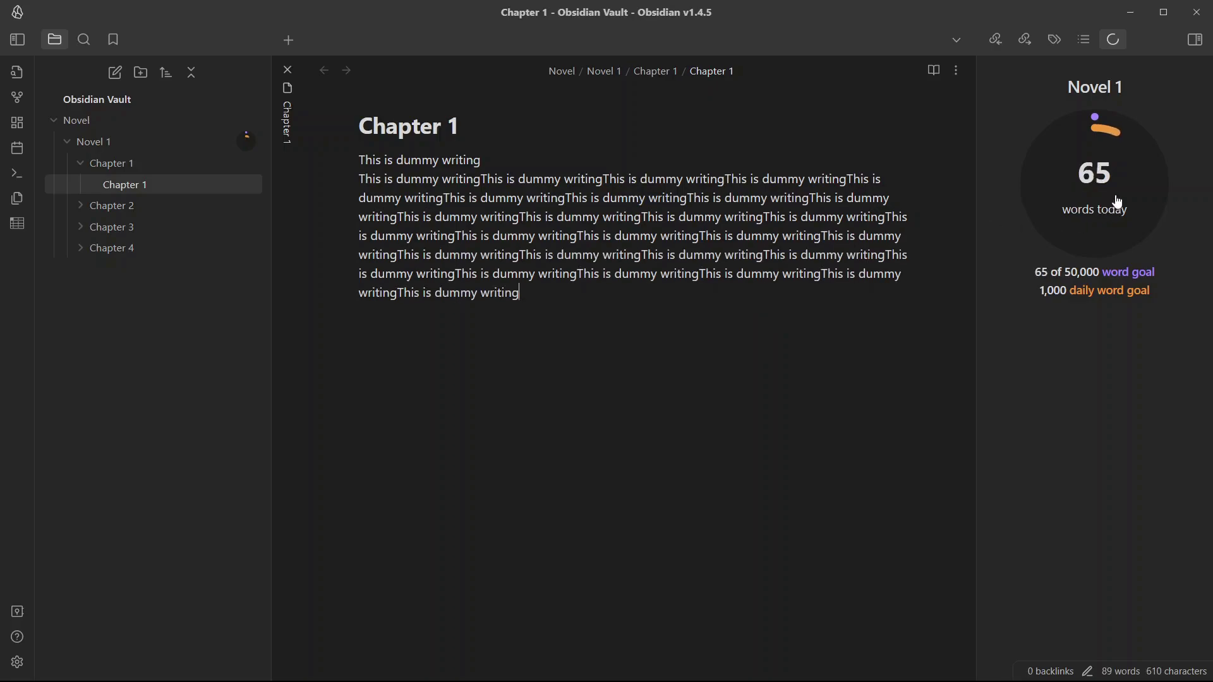
pyautogui.click(125, 163)
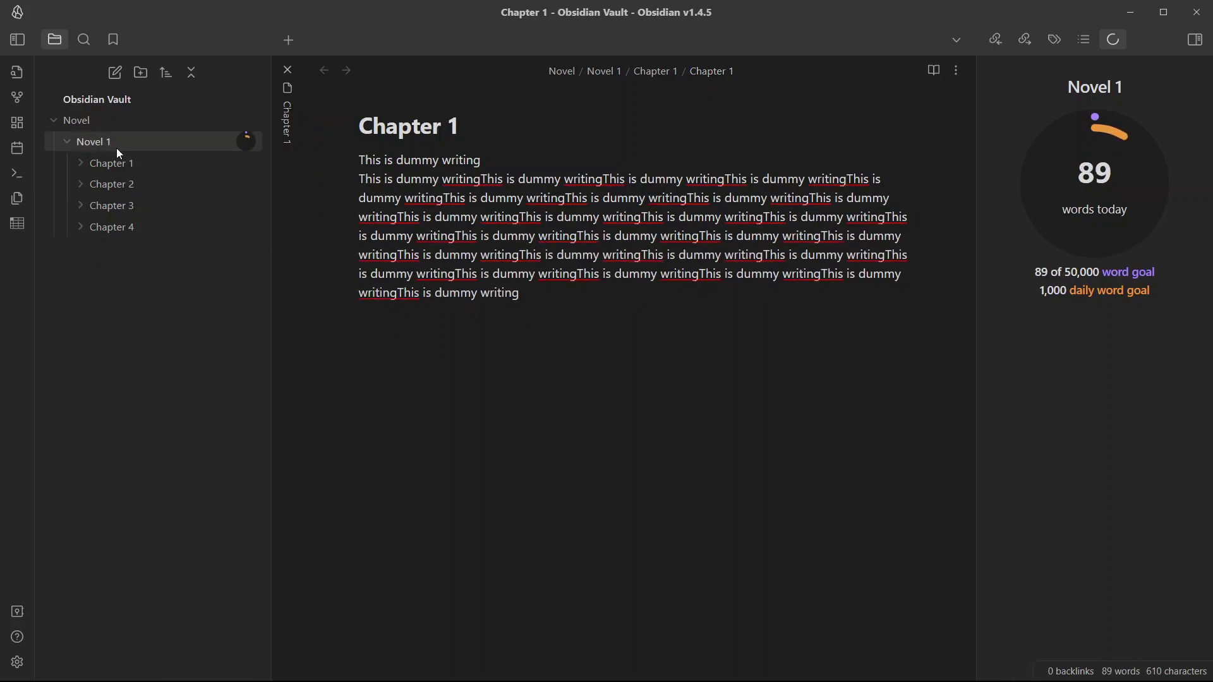
# Give the Chapter 1 folder a 10000-word goal and compare Novel 1 and Chapter 1 progress
pyautogui.rightClick(164, 162)
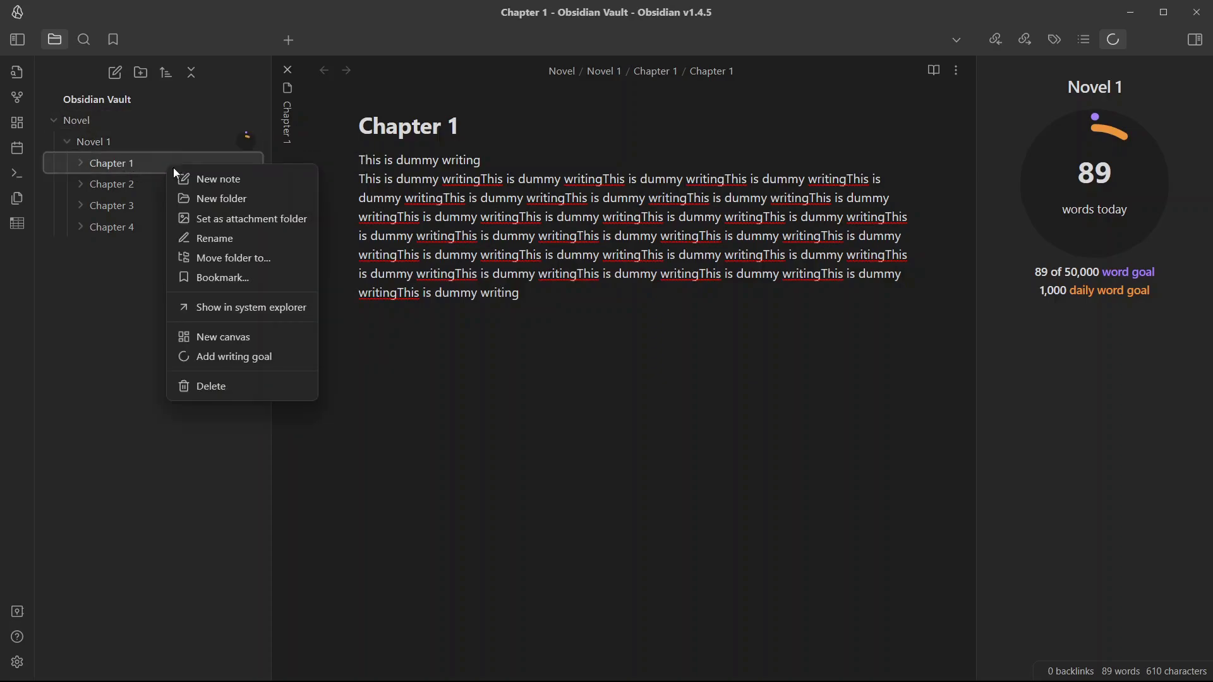
pyautogui.click(226, 355)
pyautogui.doubleClick(687, 323)
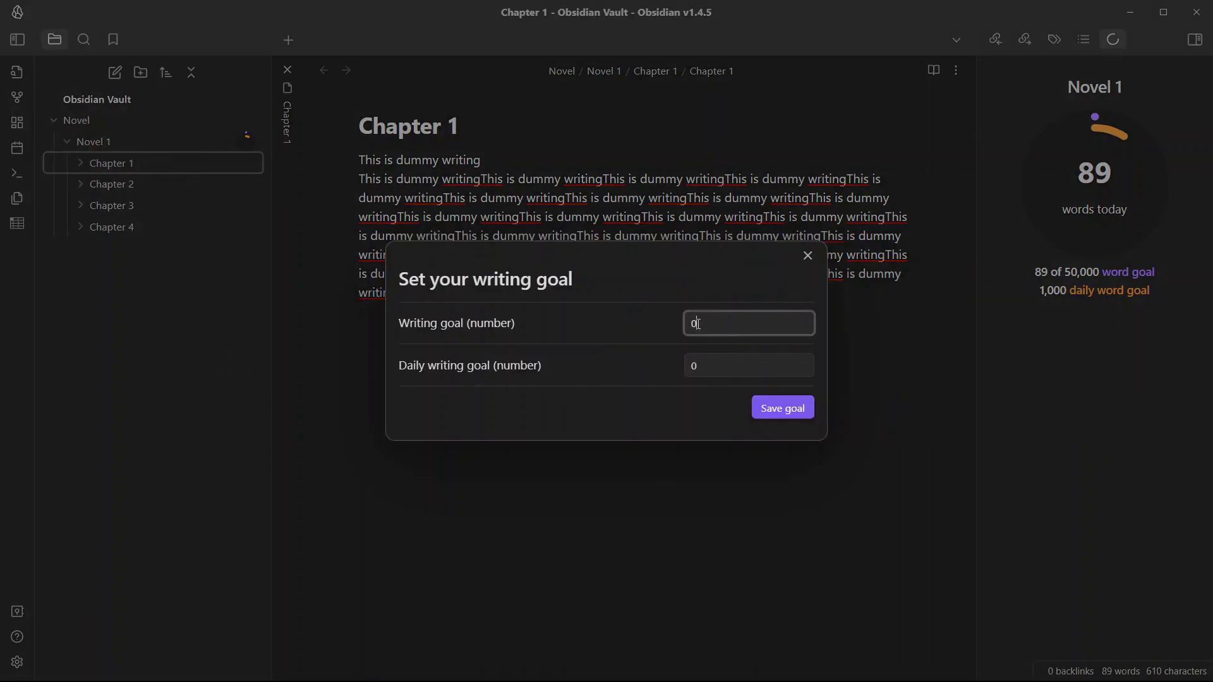
pyautogui.write('10000')
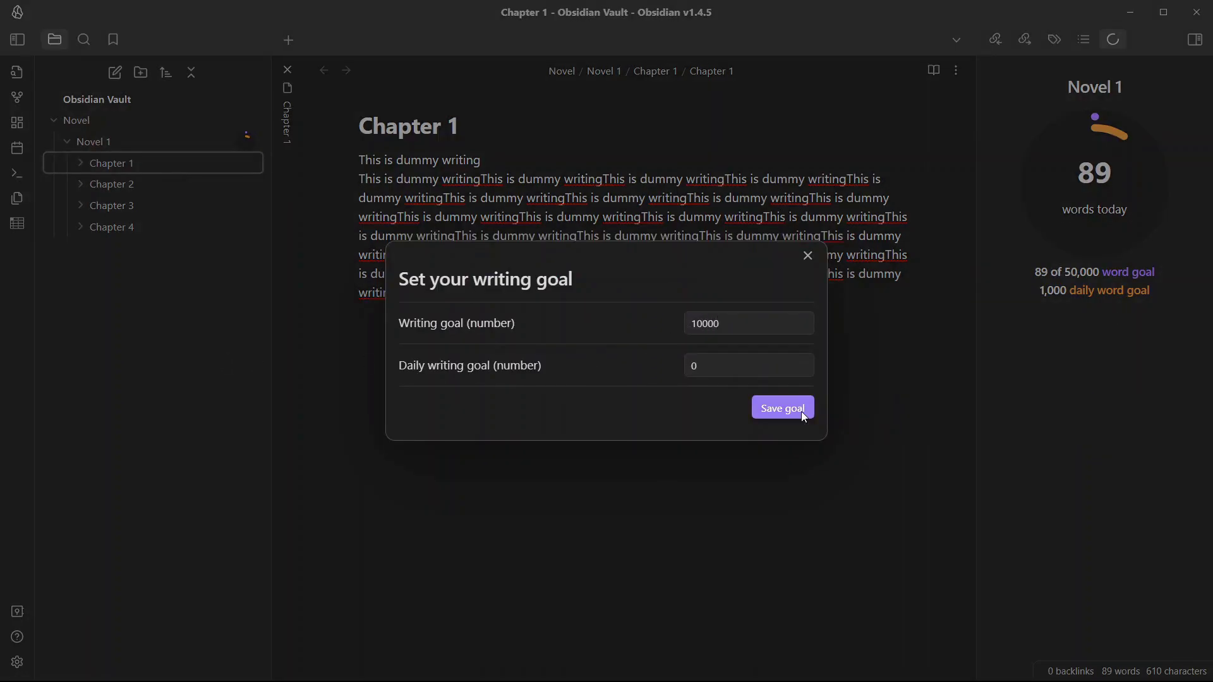
pyautogui.click(801, 411)
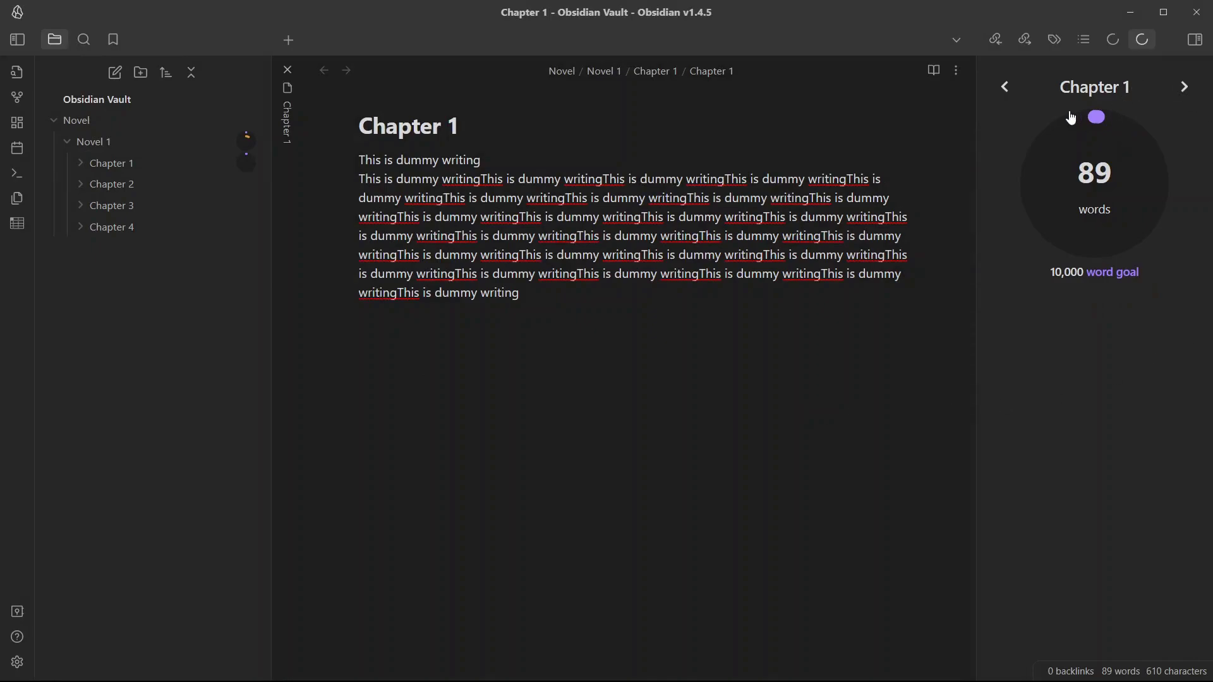
pyautogui.click(1112, 42)
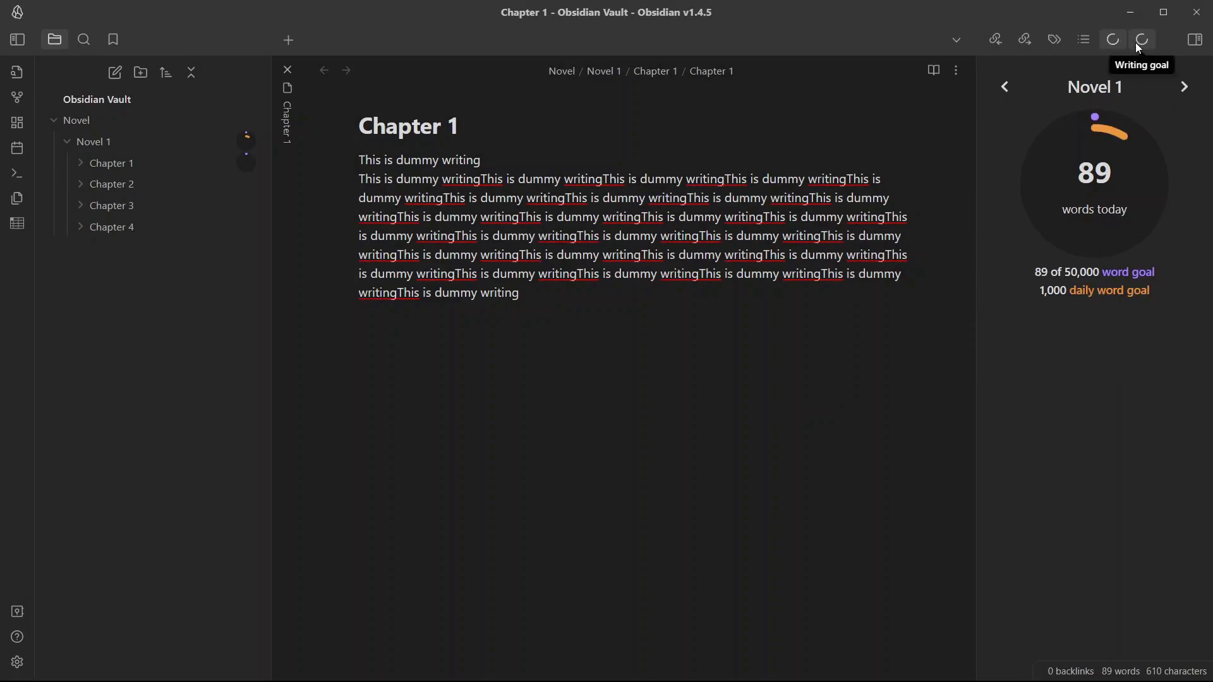
pyautogui.click(1137, 43)
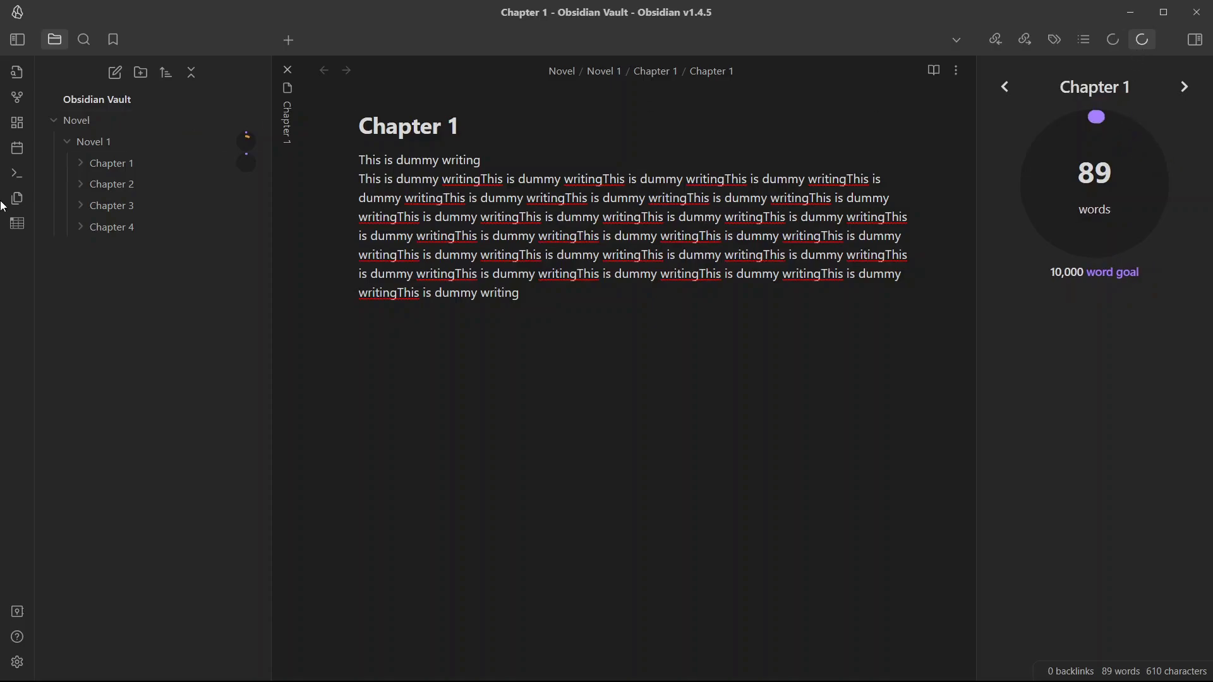
pyautogui.moveTo(418, 128)
pyautogui.mouseDown()
pyautogui.moveTo(459, 130)
pyautogui.moveTo(79, 165)
pyautogui.moveTo(393, 158)
pyautogui.mouseUp()
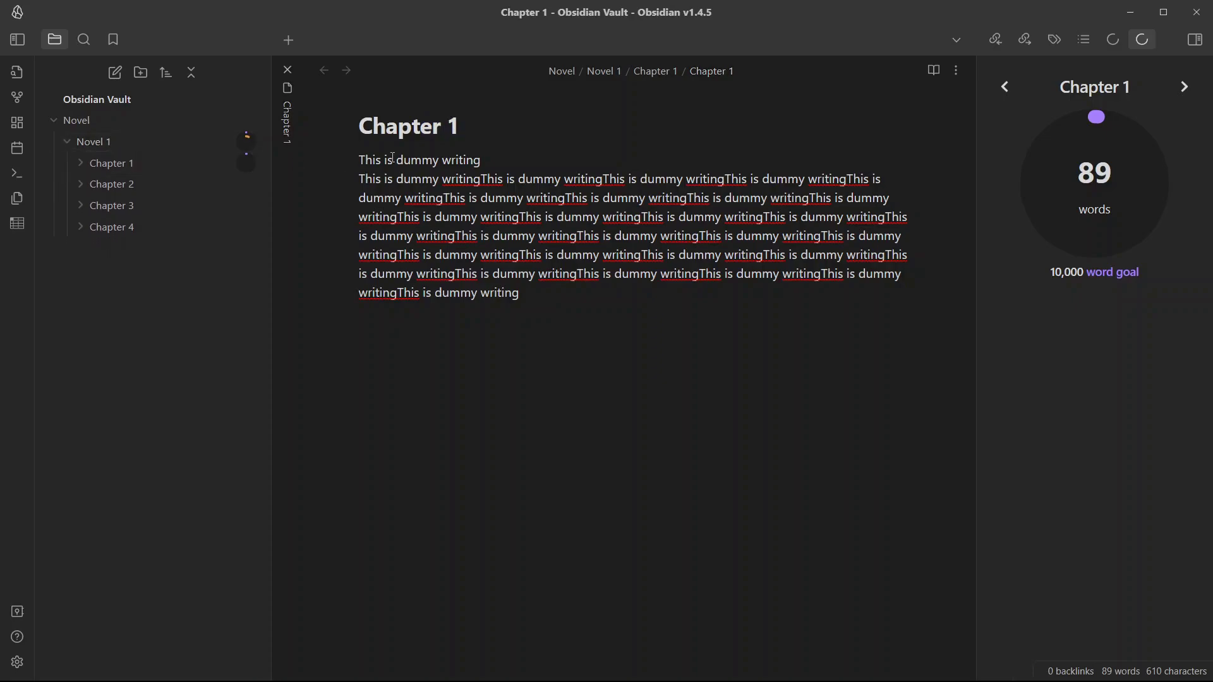
# Give the Chapter 2 folder a 150000-word goal and flip between the goal progress tabs
pyautogui.rightClick(146, 179)
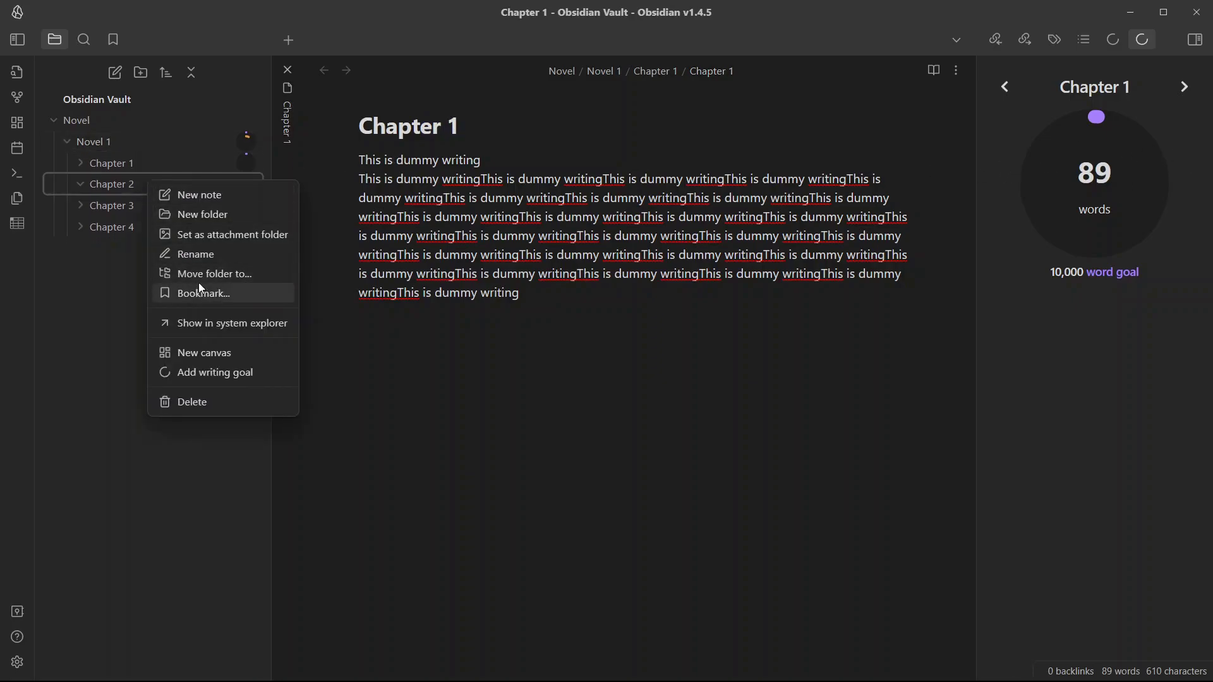
pyautogui.click(210, 365)
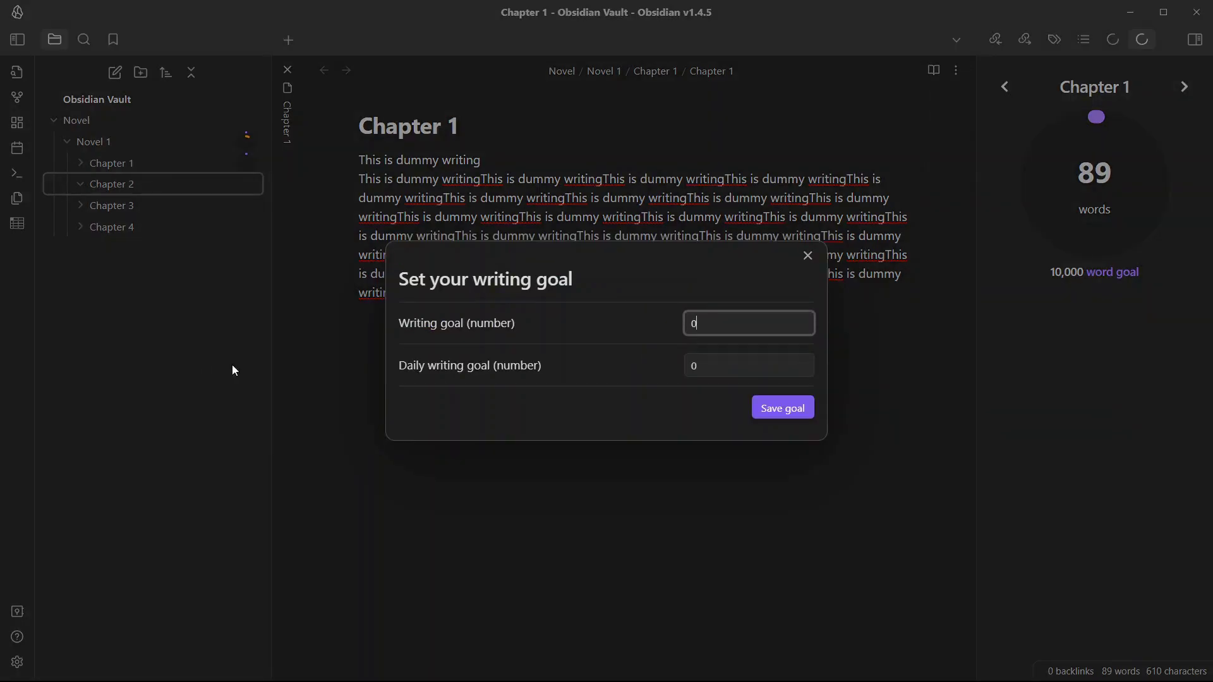
pyautogui.write('150000')
pyautogui.click(787, 422)
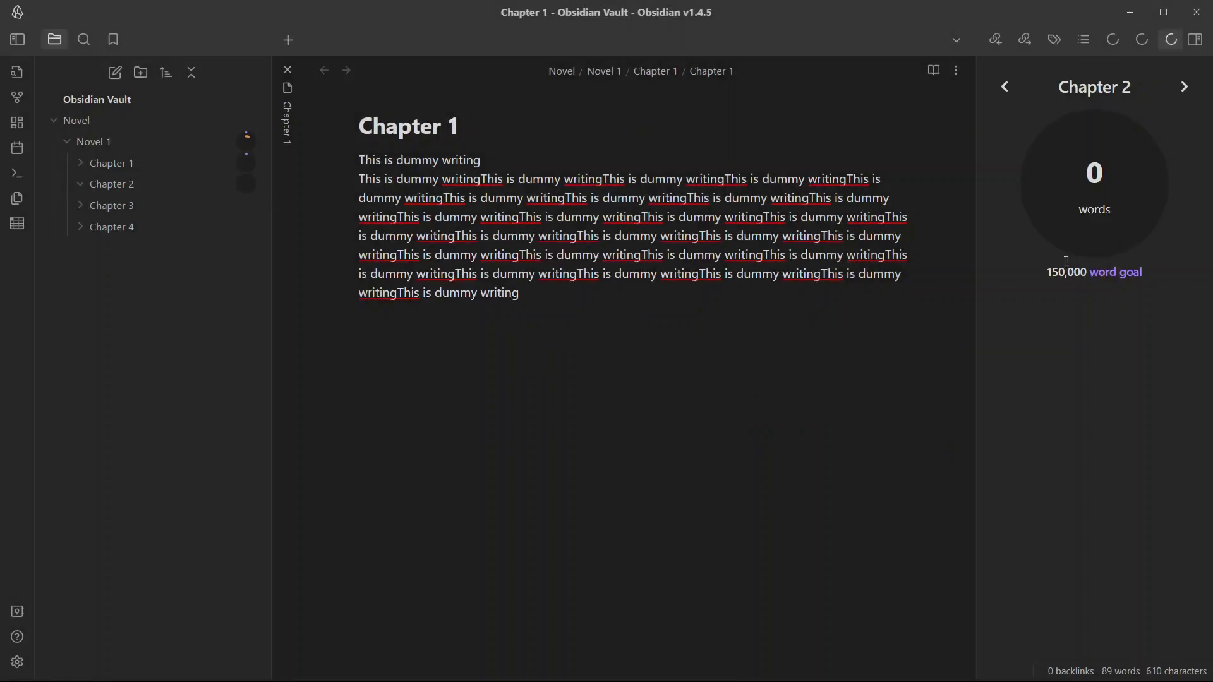
pyautogui.click(1115, 44)
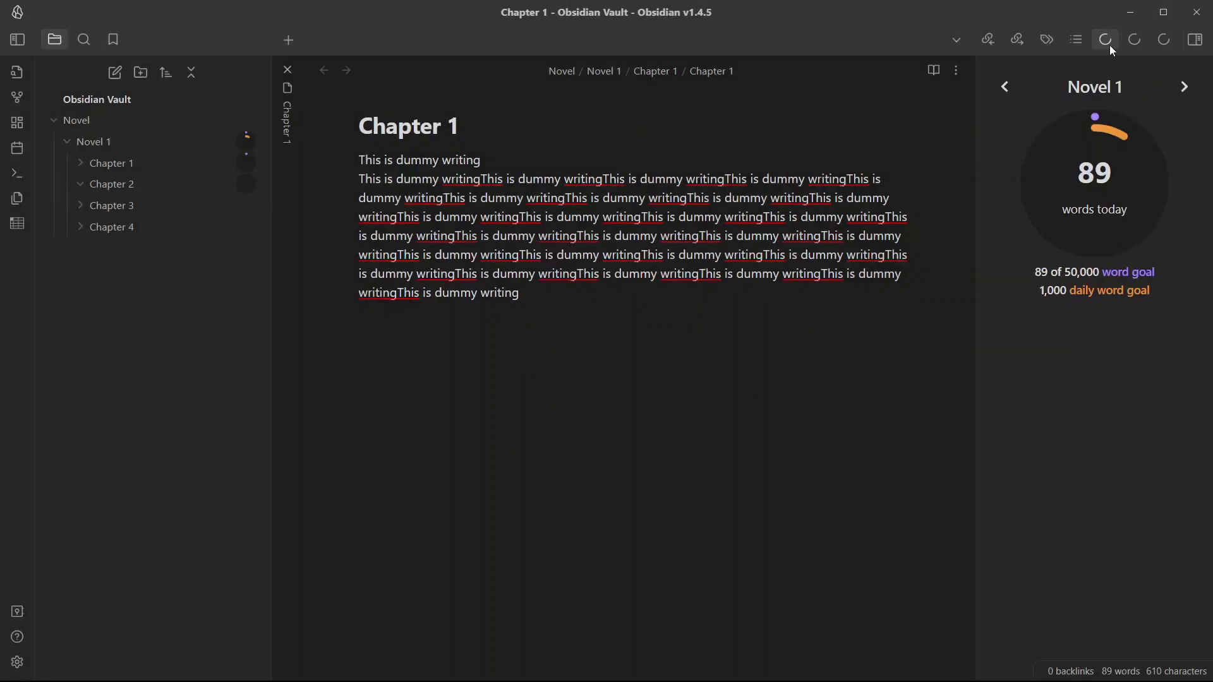
pyautogui.click(1137, 44)
pyautogui.click(1109, 44)
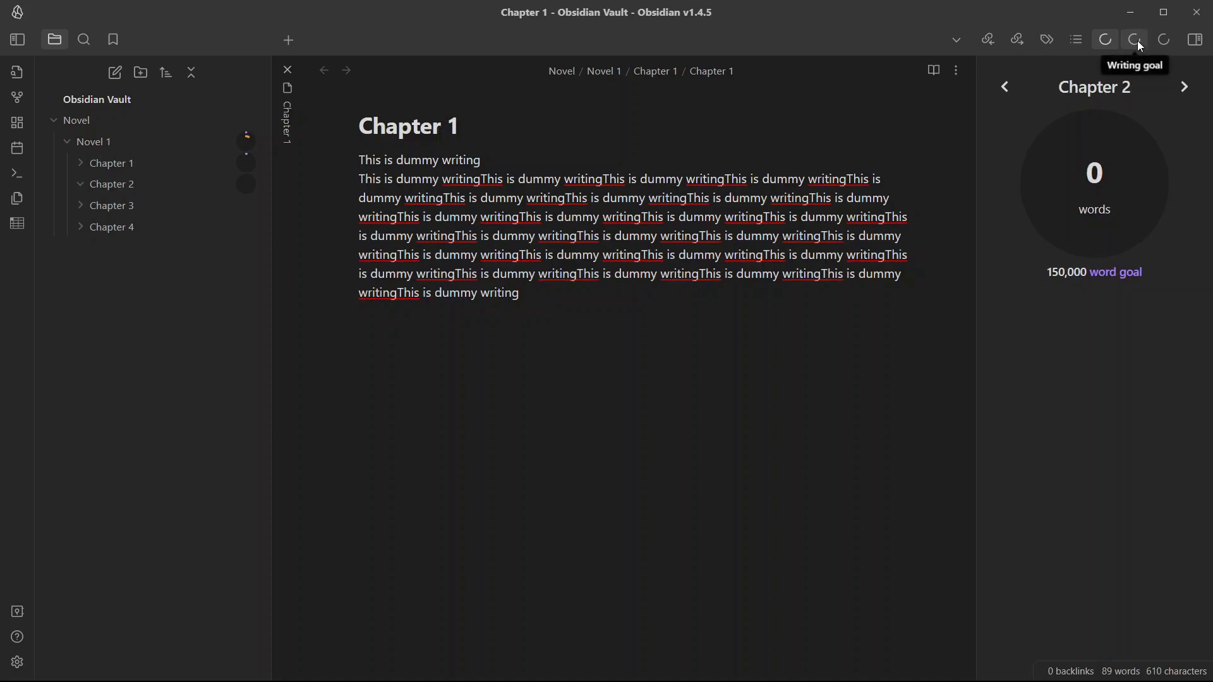
pyautogui.click(1137, 40)
pyautogui.click(1165, 41)
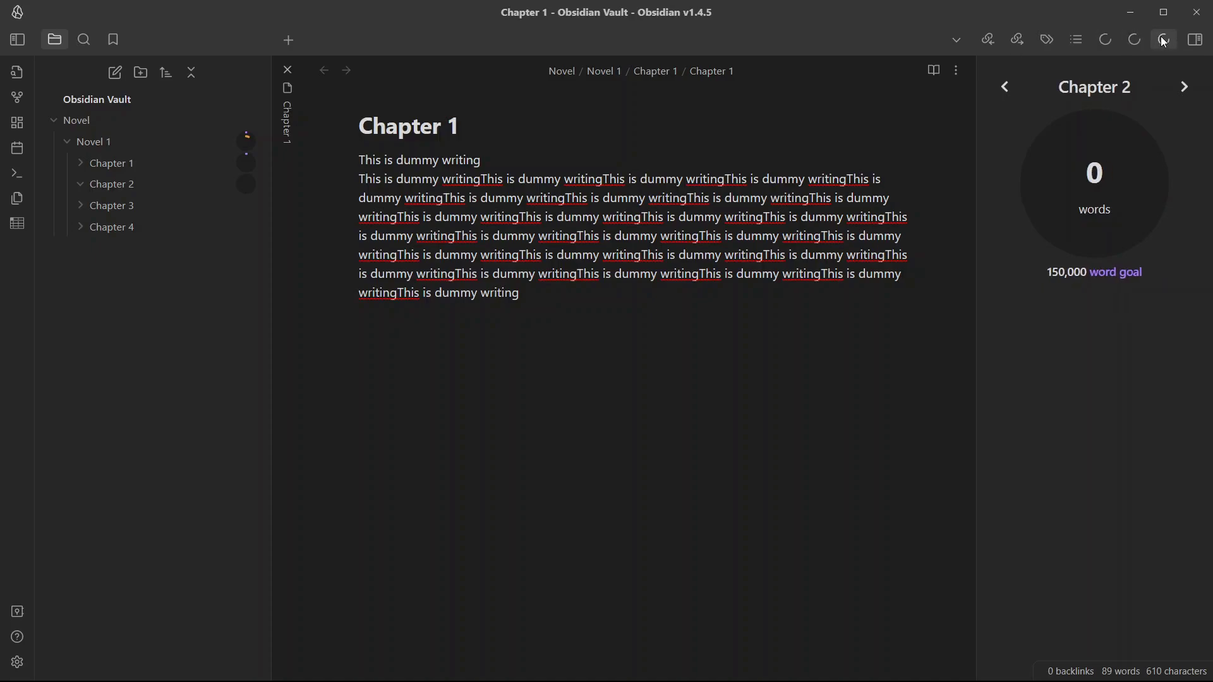
# Turn on single goal view in settings and cycle through Chapter 1, Novel 1 and Chapter 2
pyautogui.click(17, 663)
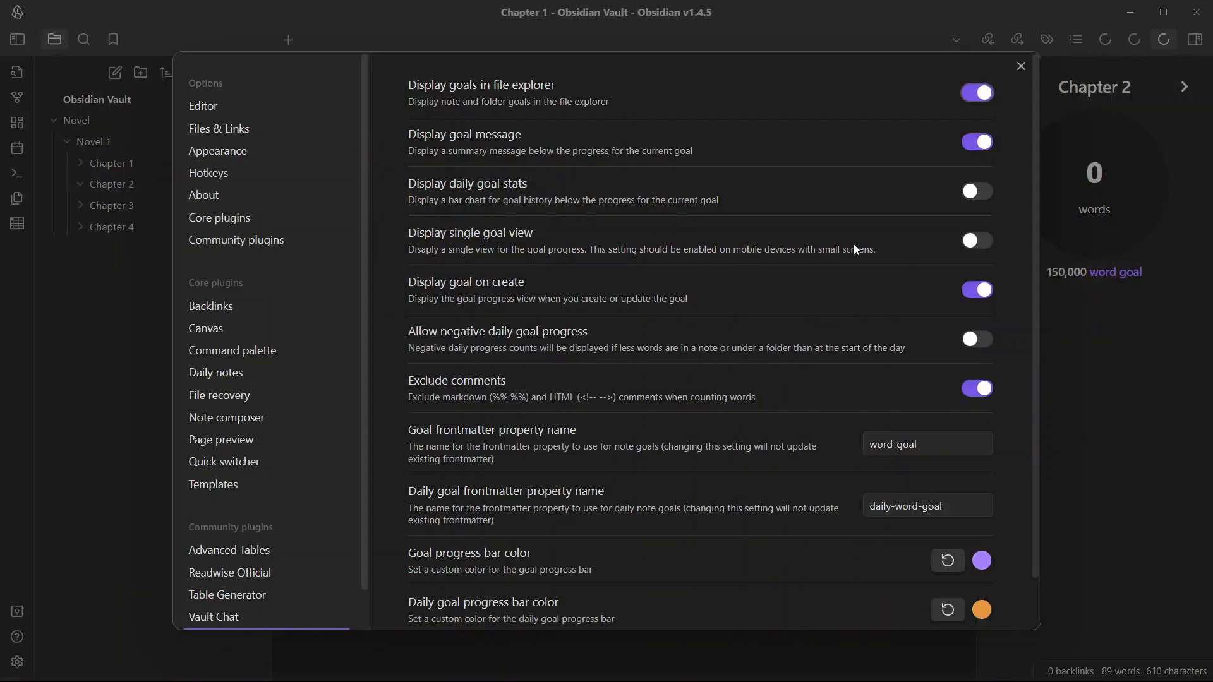
pyautogui.click(977, 243)
pyautogui.click(1103, 391)
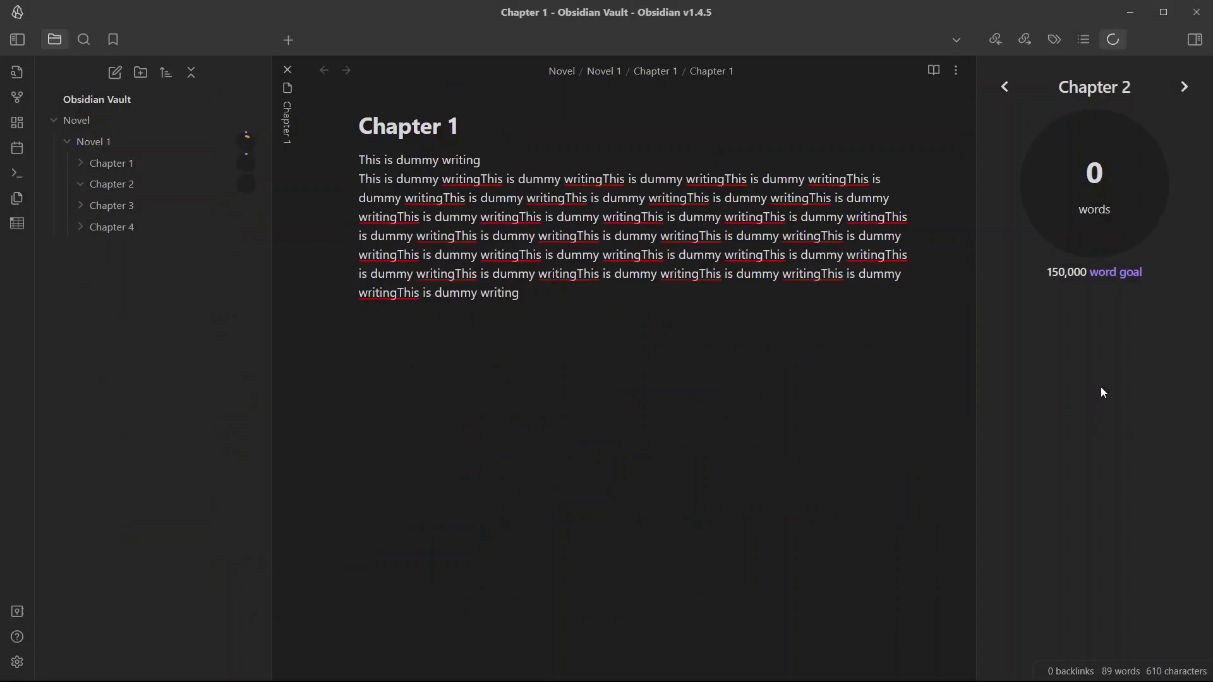
pyautogui.click(1004, 88)
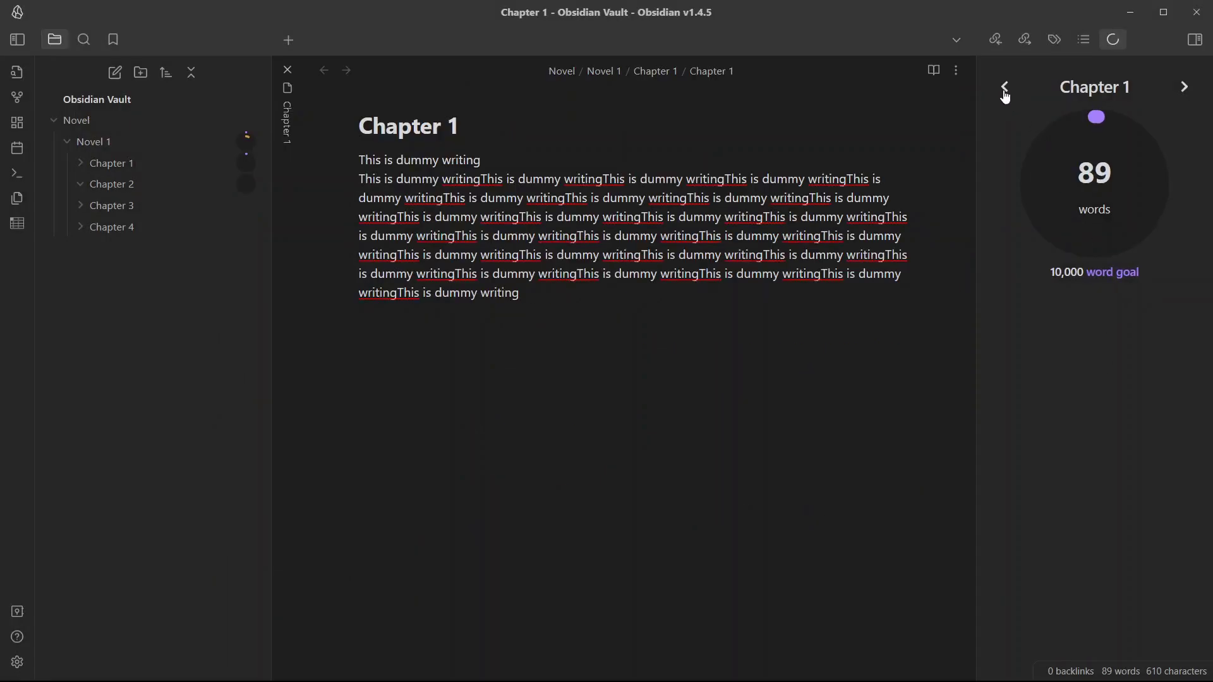
pyautogui.click(1004, 91)
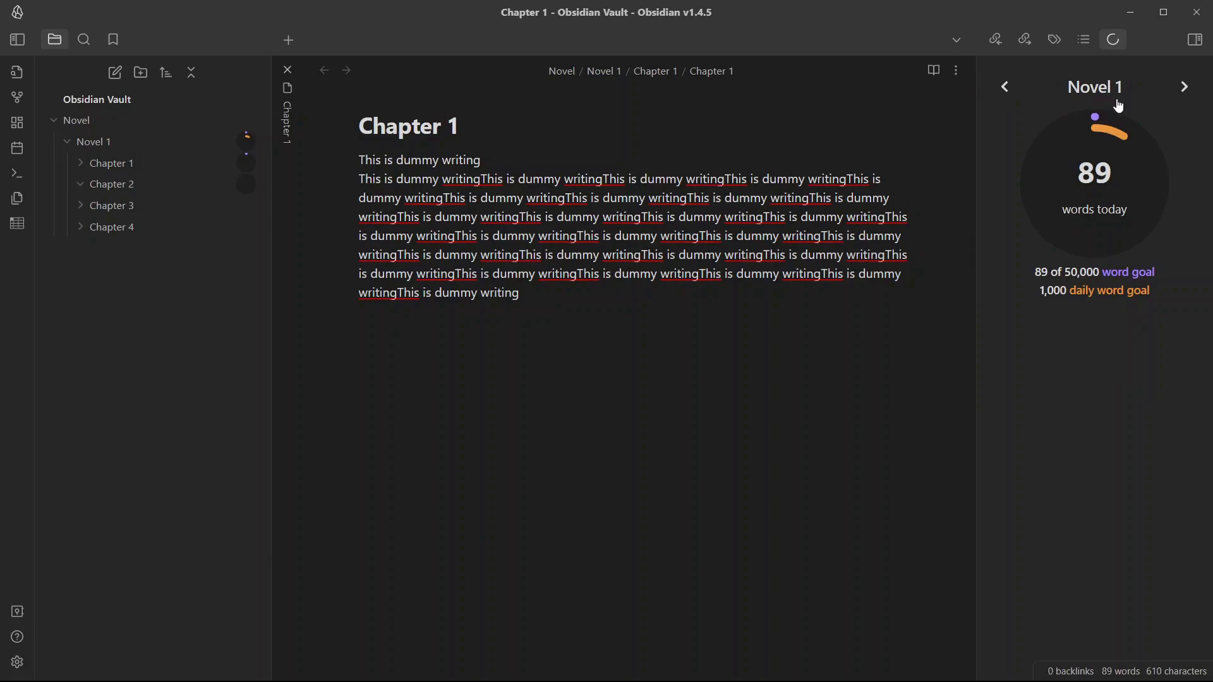
pyautogui.click(1183, 89)
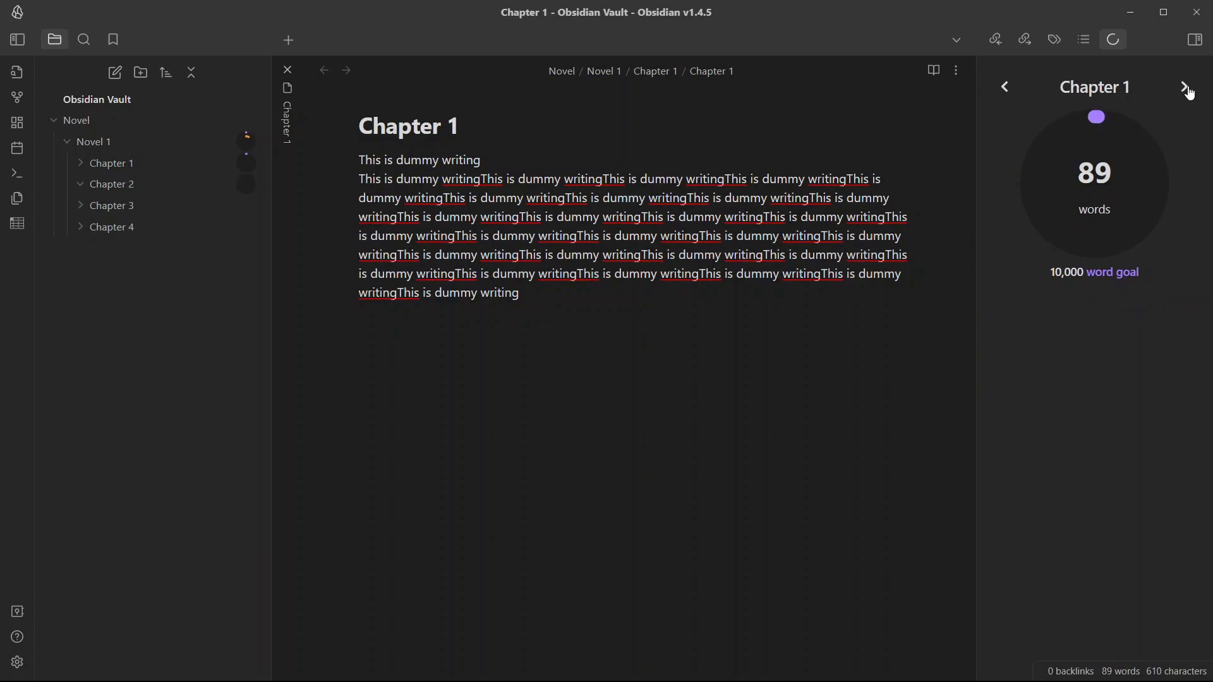
pyautogui.click(1184, 87)
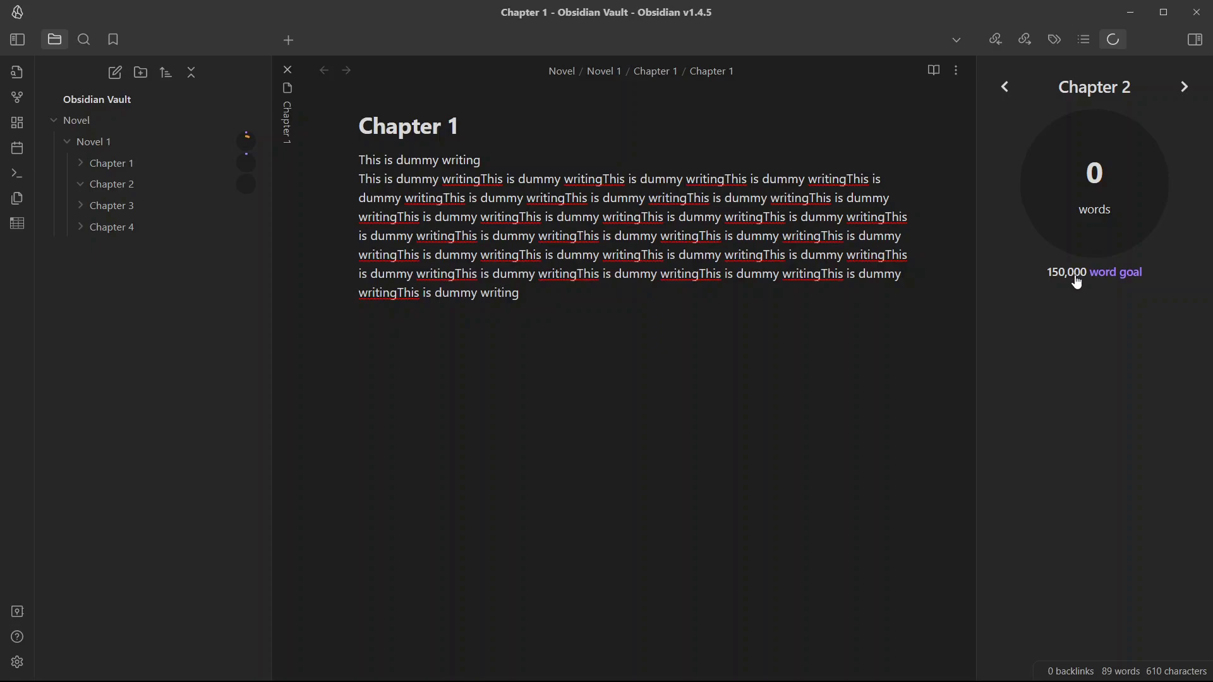
# Lower the Chapter 2 folder's writing goal from 150000 to 15000 words
pyautogui.rightClick(181, 190)
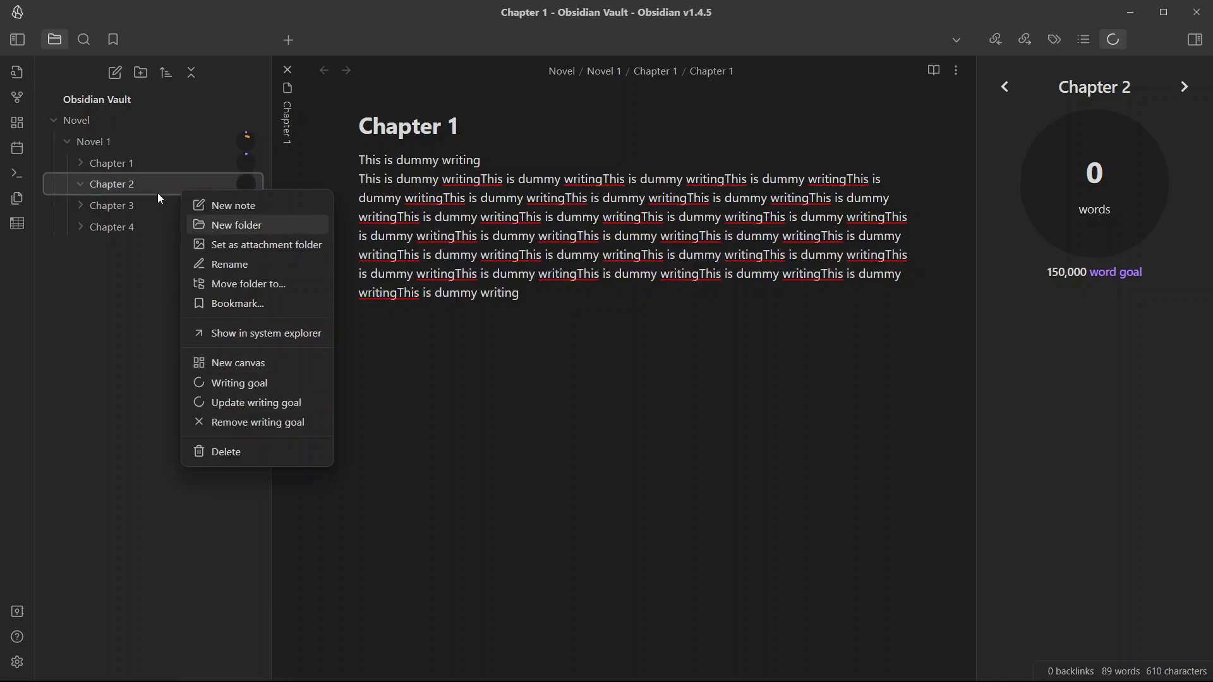
pyautogui.click(235, 404)
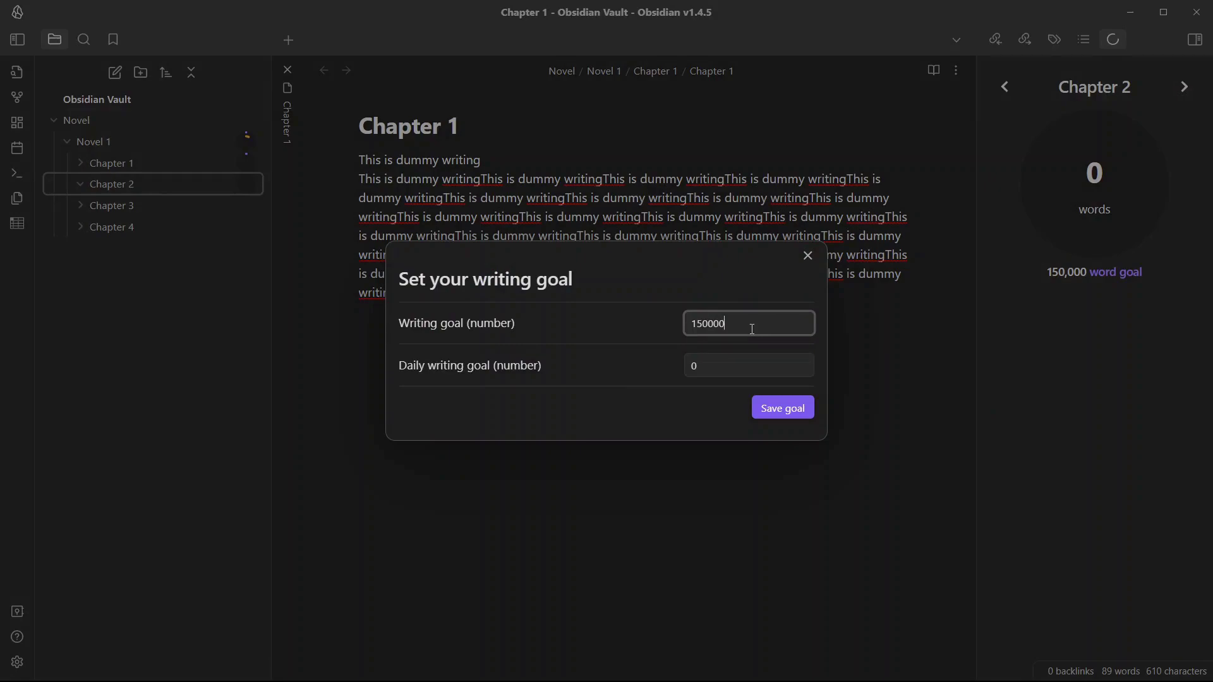
pyautogui.press('BackSpace')
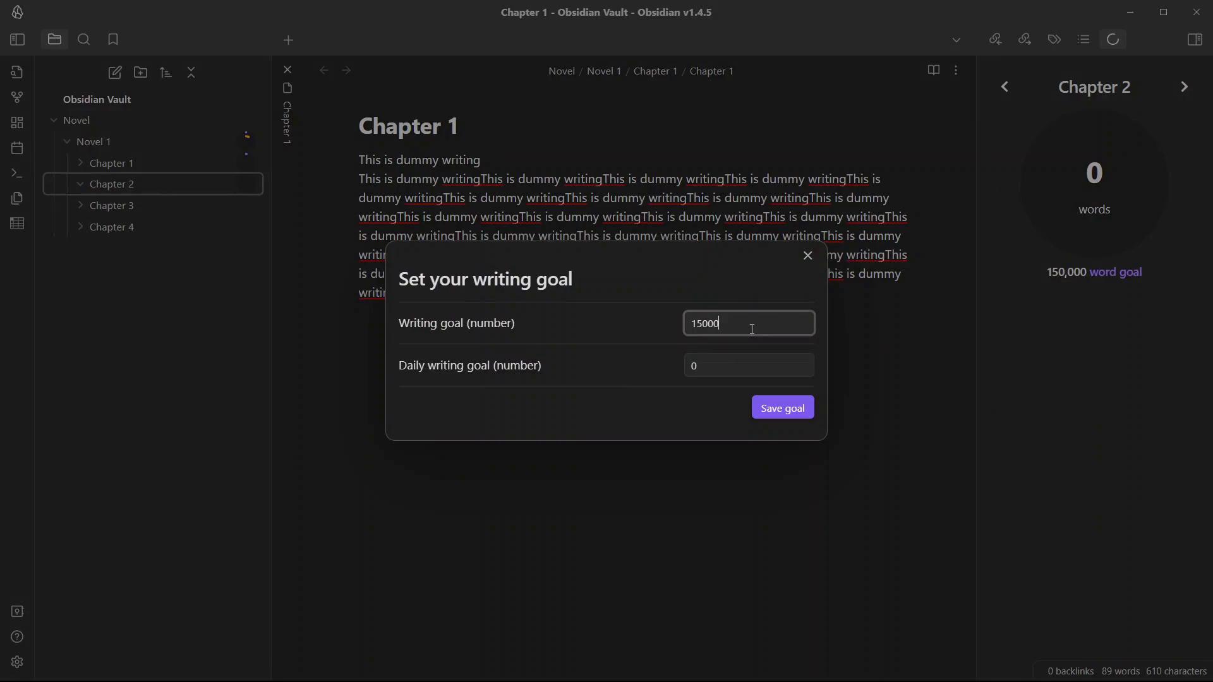
pyautogui.click(802, 410)
# Give the Chapter 1 note its own 5,000-word writing goal
pyautogui.click(138, 163)
pyautogui.click(135, 187)
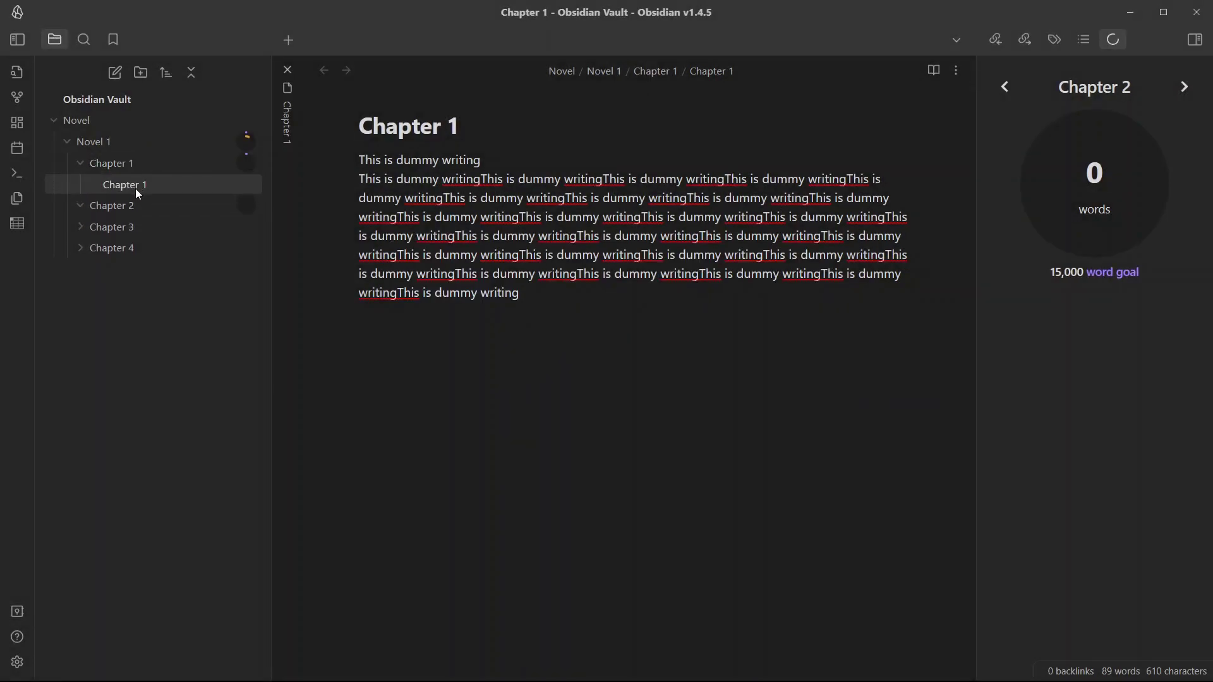
pyautogui.rightClick(175, 188)
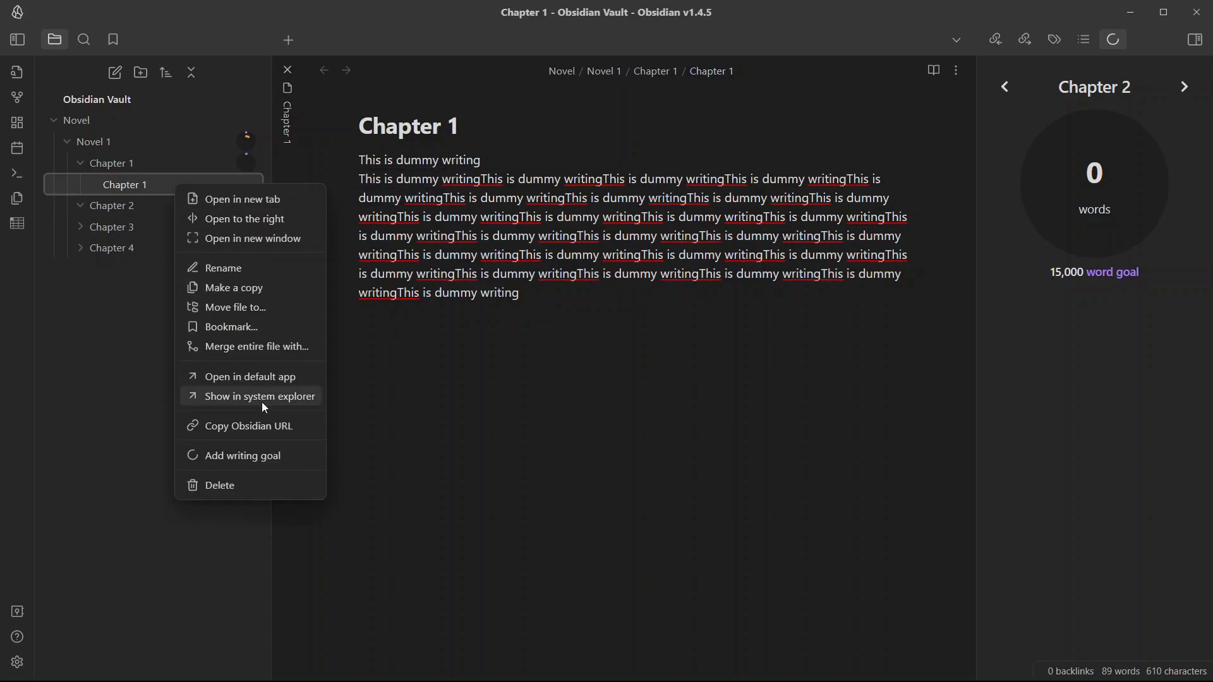
pyautogui.click(262, 455)
pyautogui.doubleClick(687, 318)
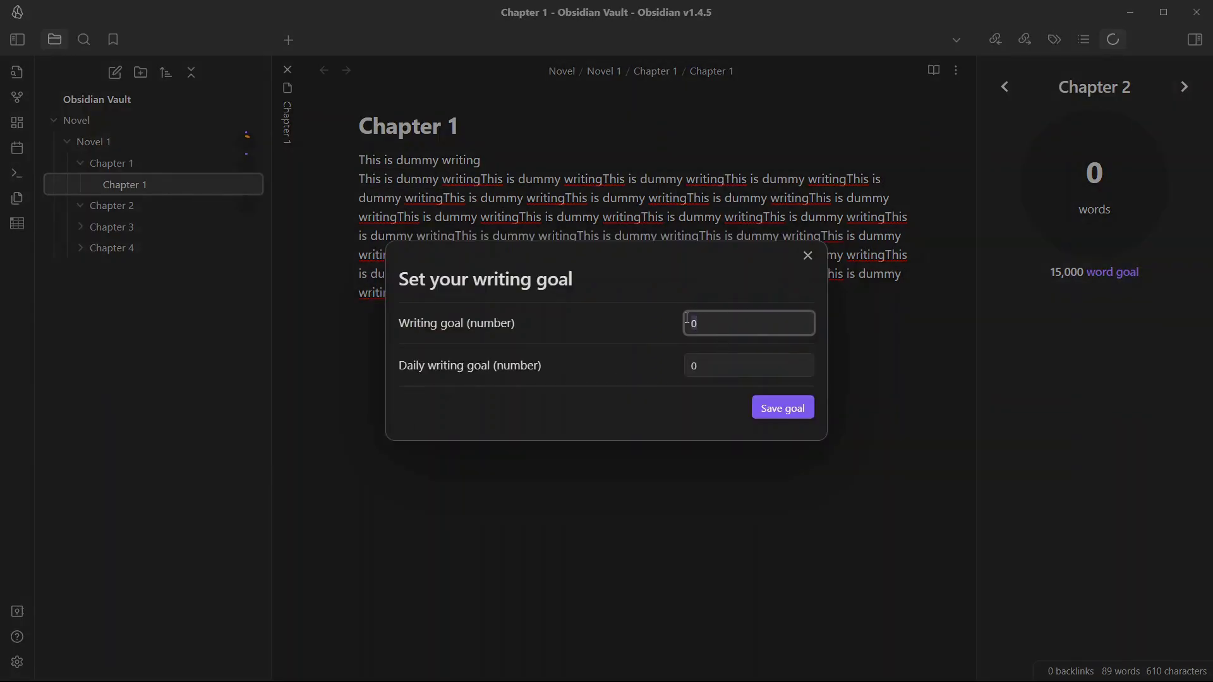
pyautogui.write('50000')
pyautogui.click(789, 409)
pyautogui.rightClick(139, 188)
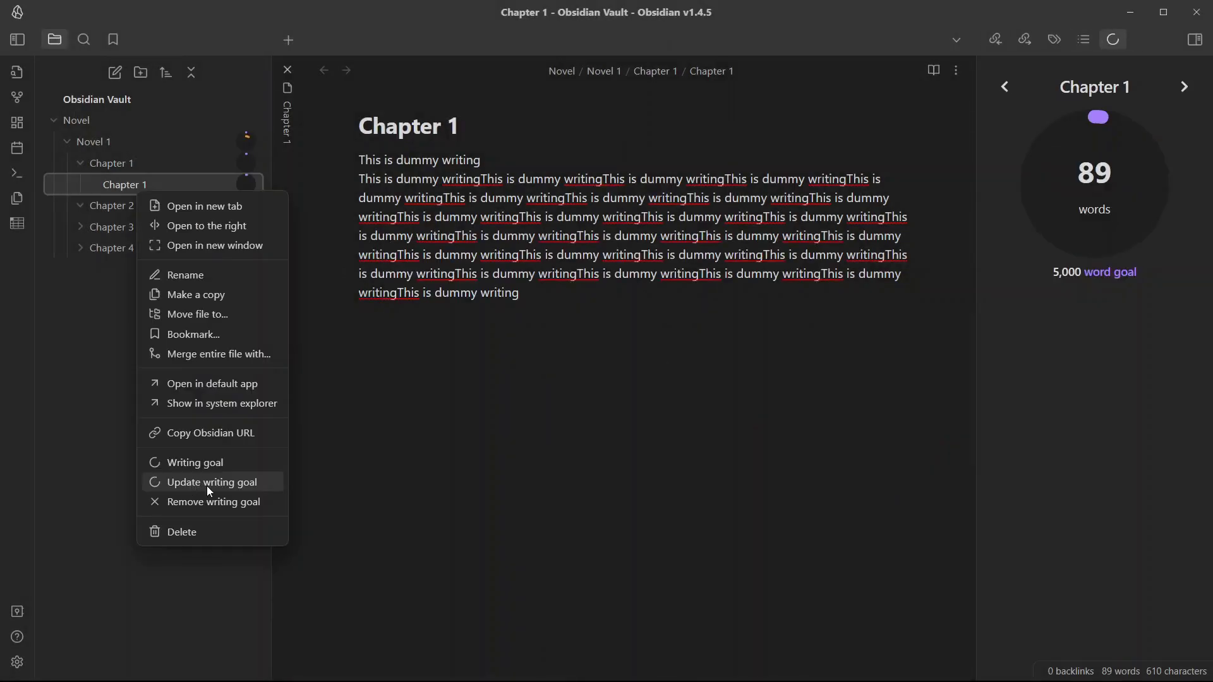
pyautogui.click(531, 159)
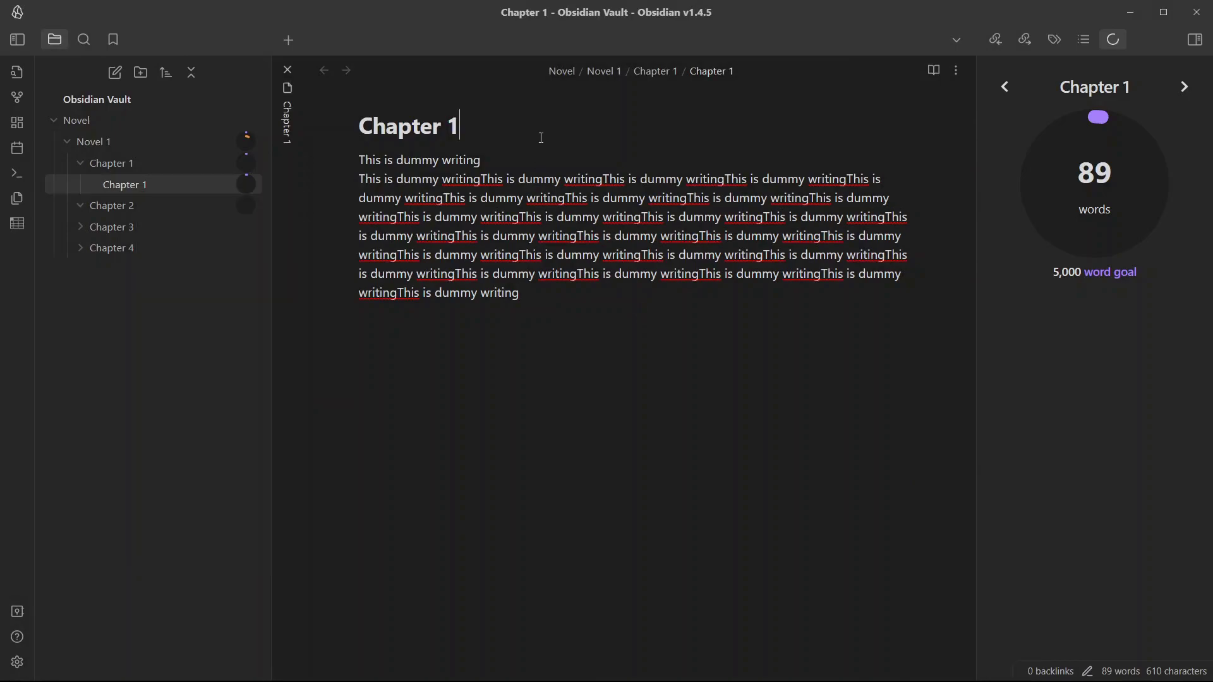
# Show Chapter 1's file properties and change its word-goal from 5000 to 500
pyautogui.hotkey('ctrl', 'p')
pyautogui.write('p')
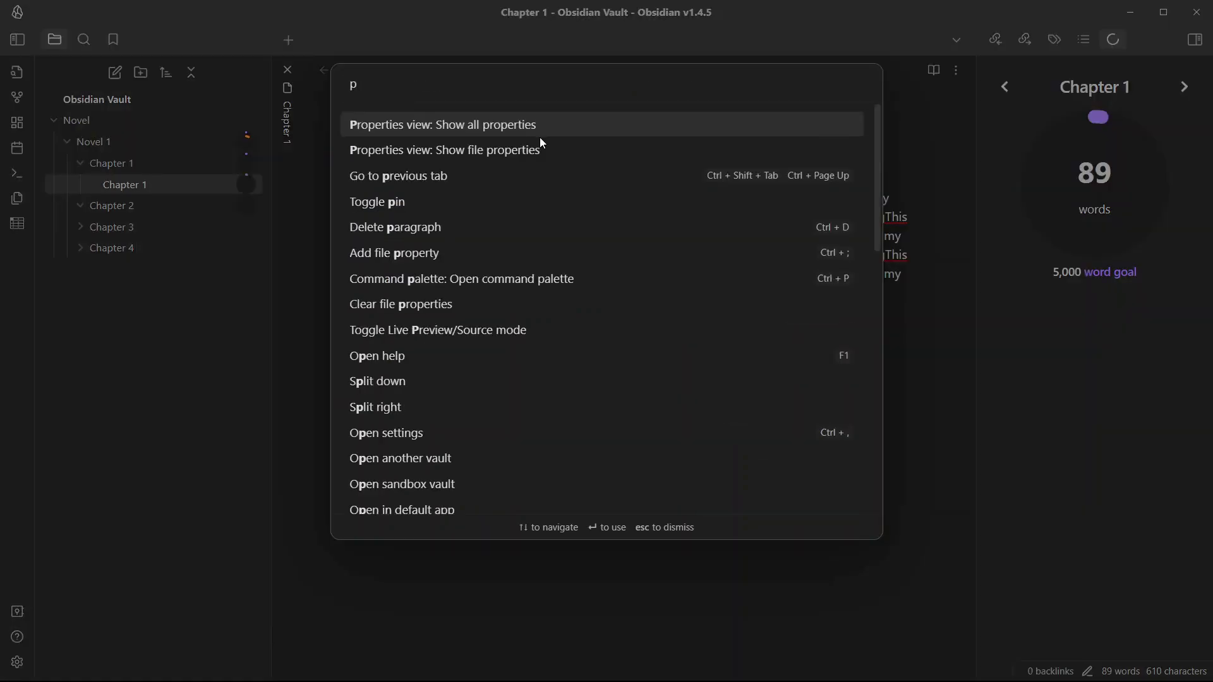
pyautogui.write('roper')
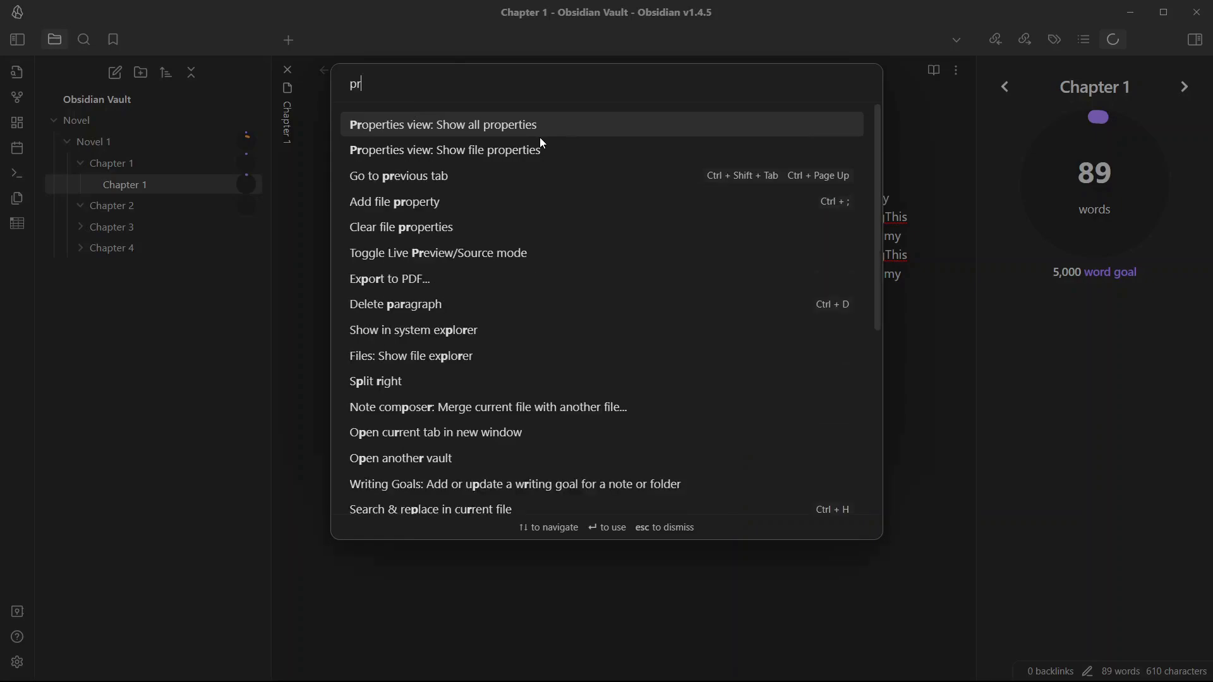
pyautogui.click(540, 146)
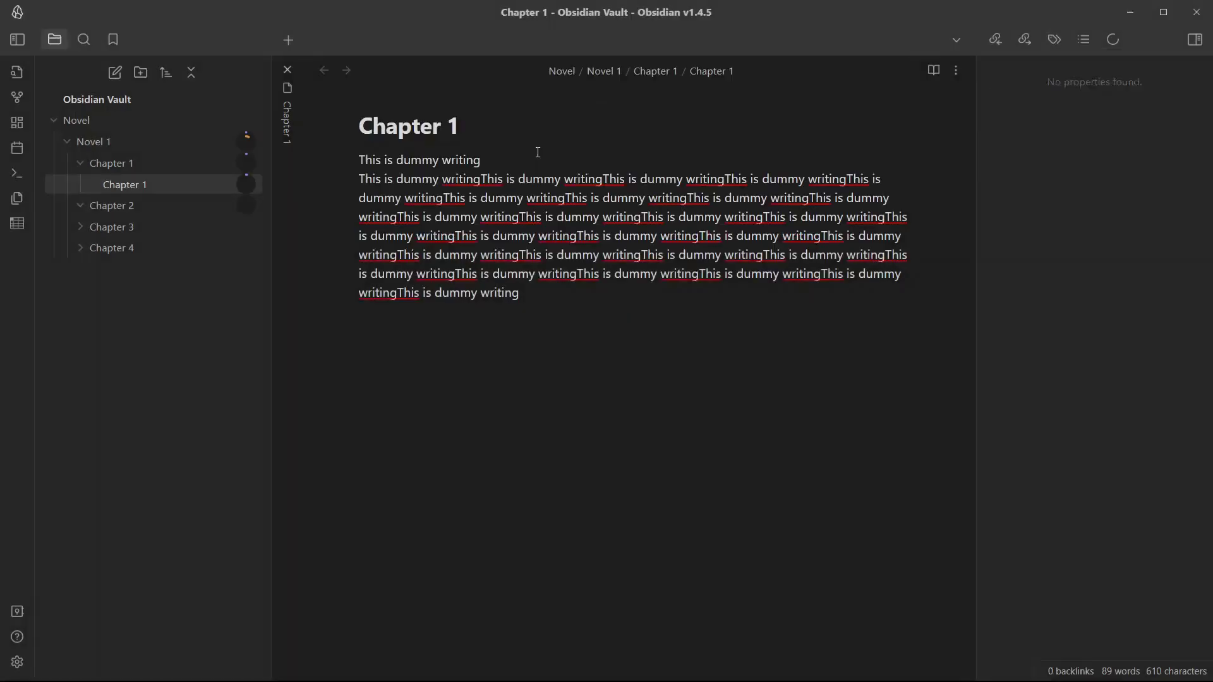
pyautogui.click(1124, 81)
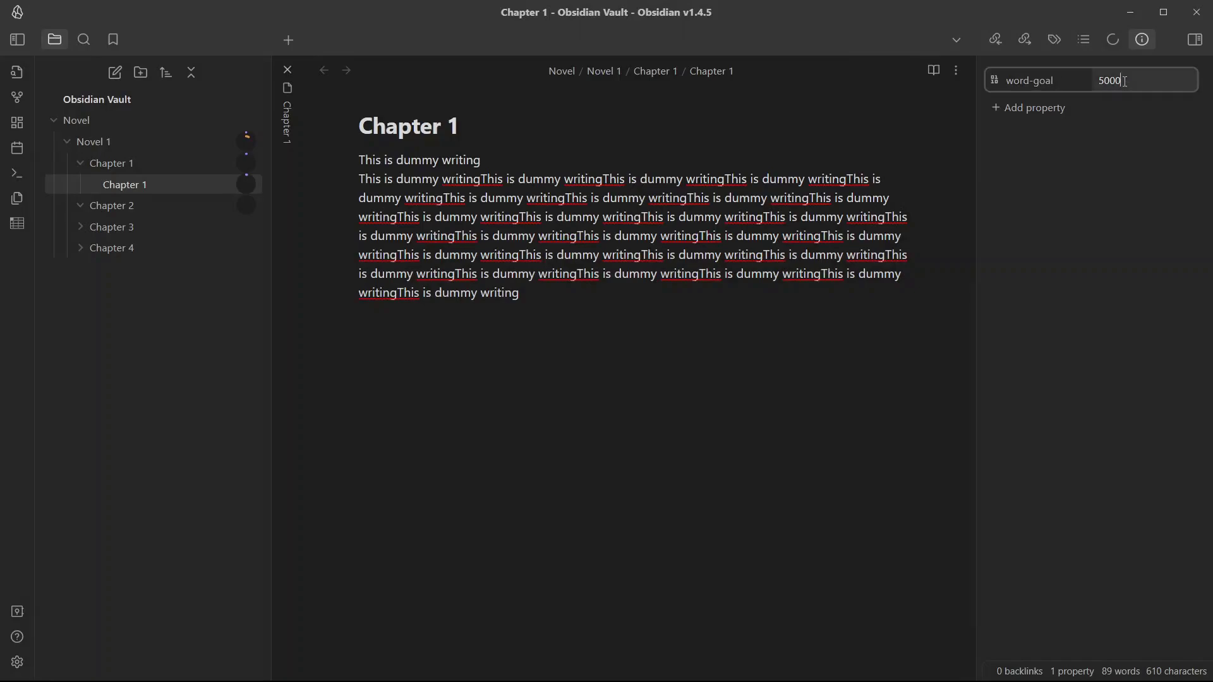
pyautogui.press('BackSpace')
pyautogui.press('Return')
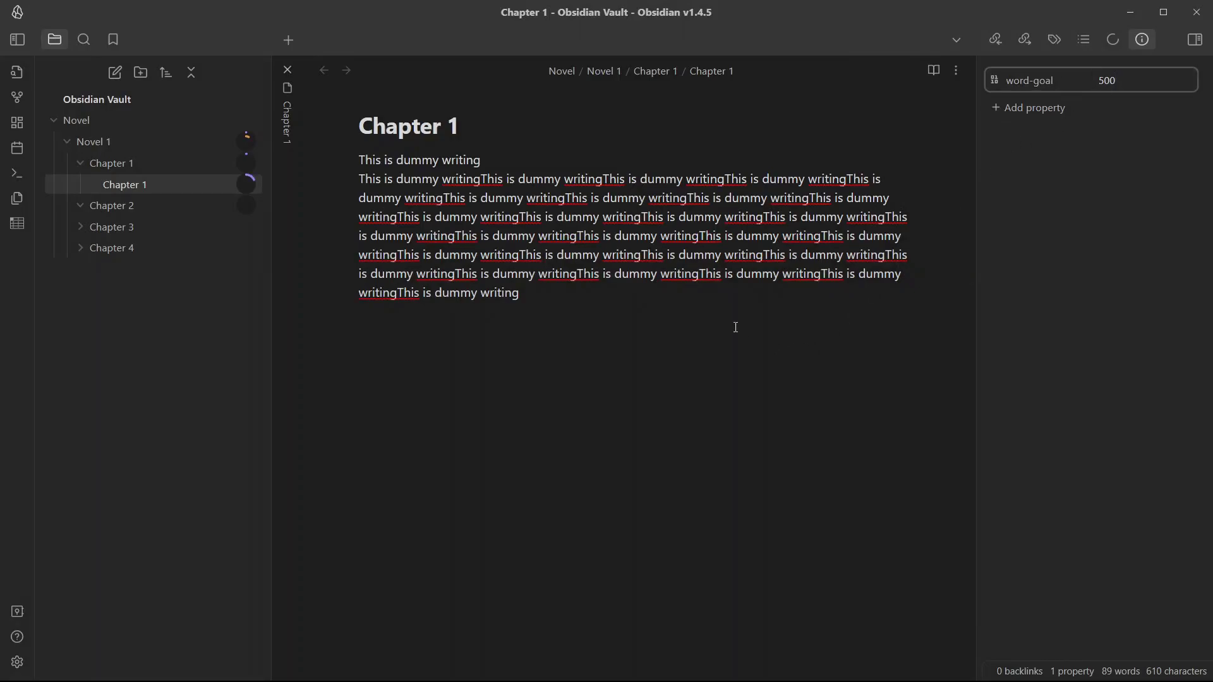
pyautogui.click(735, 327)
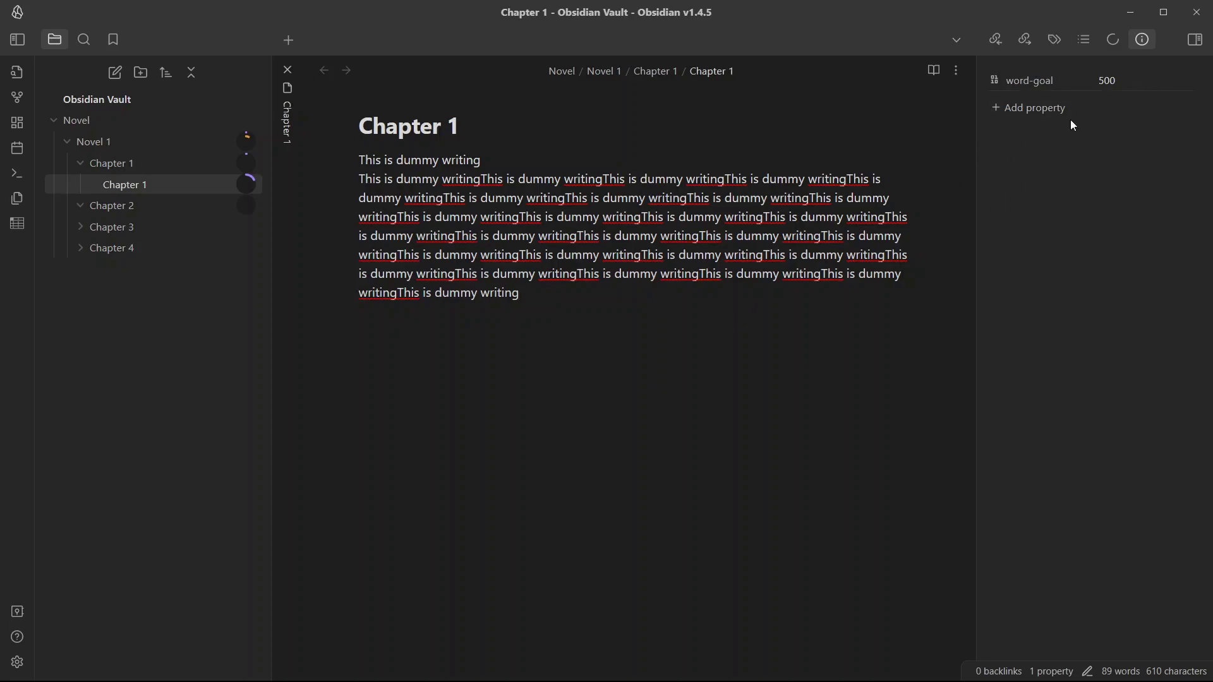
# Reopen the writing goal progress view, step to Novel 1, and show its daily goal chart
pyautogui.moveTo(394, 164); pyautogui.dragTo(442, 198)
pyautogui.click(457, 431)
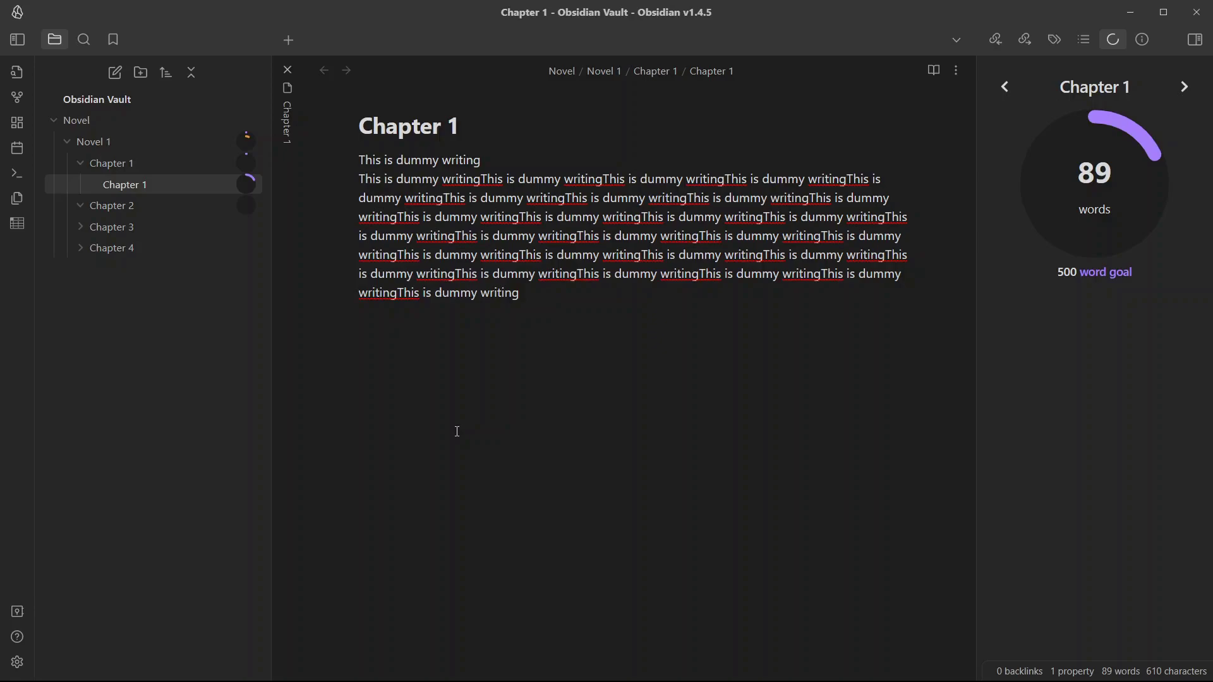
pyautogui.click(1184, 88)
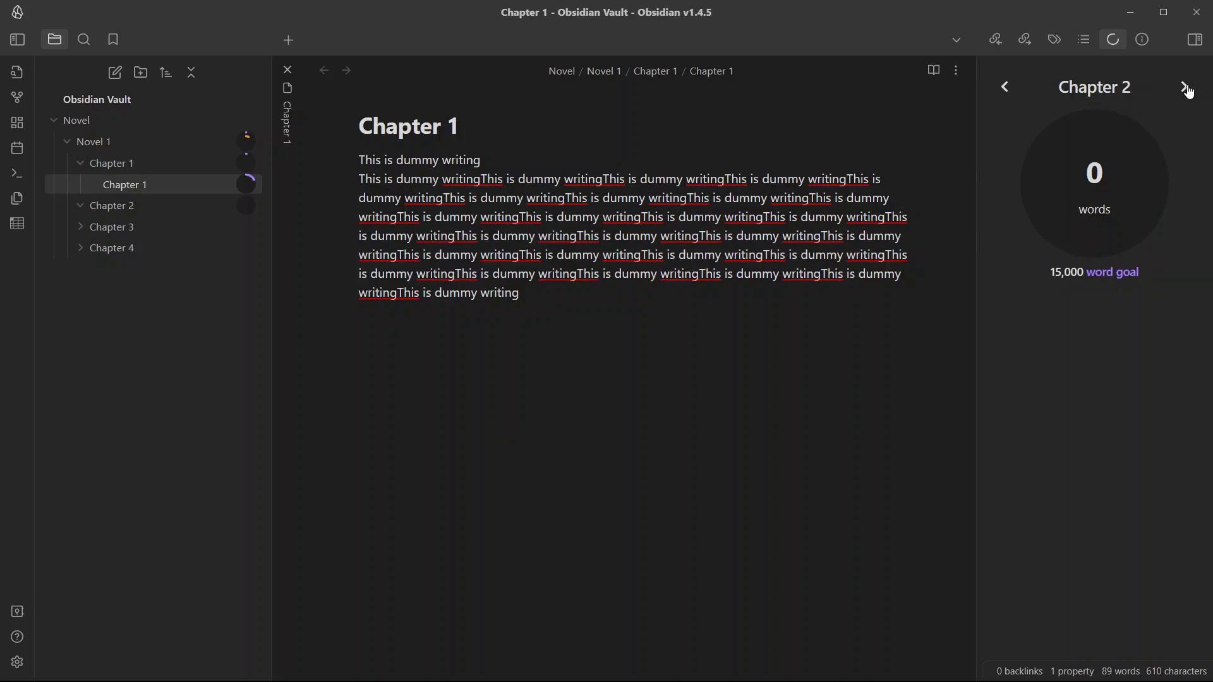
pyautogui.click(1184, 89)
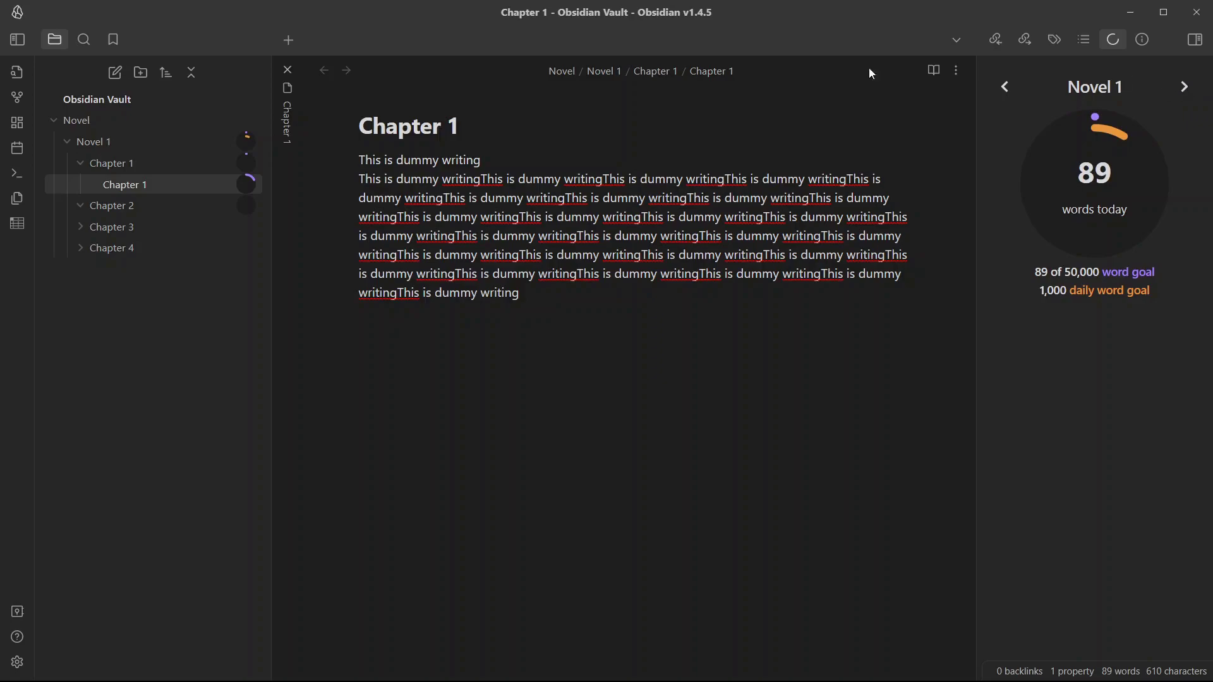
pyautogui.click(17, 662)
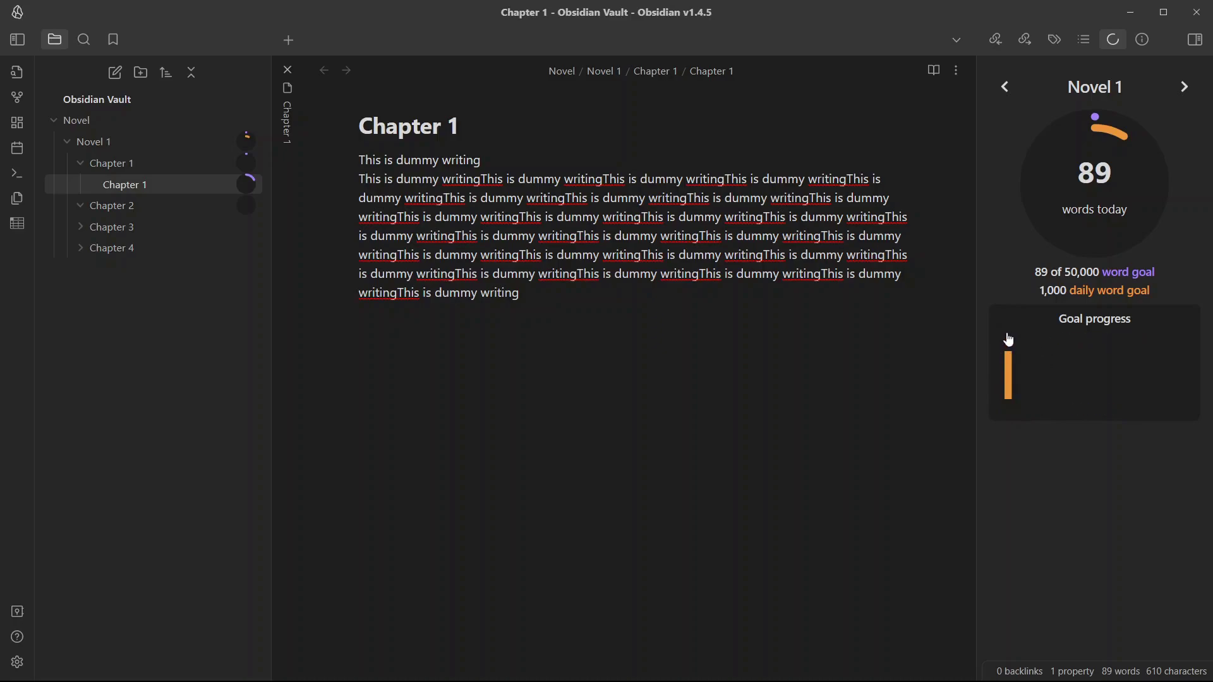
# Toggle 'Display goals in file explorer' off and back on in Writing Goals settings
pyautogui.click(17, 662)
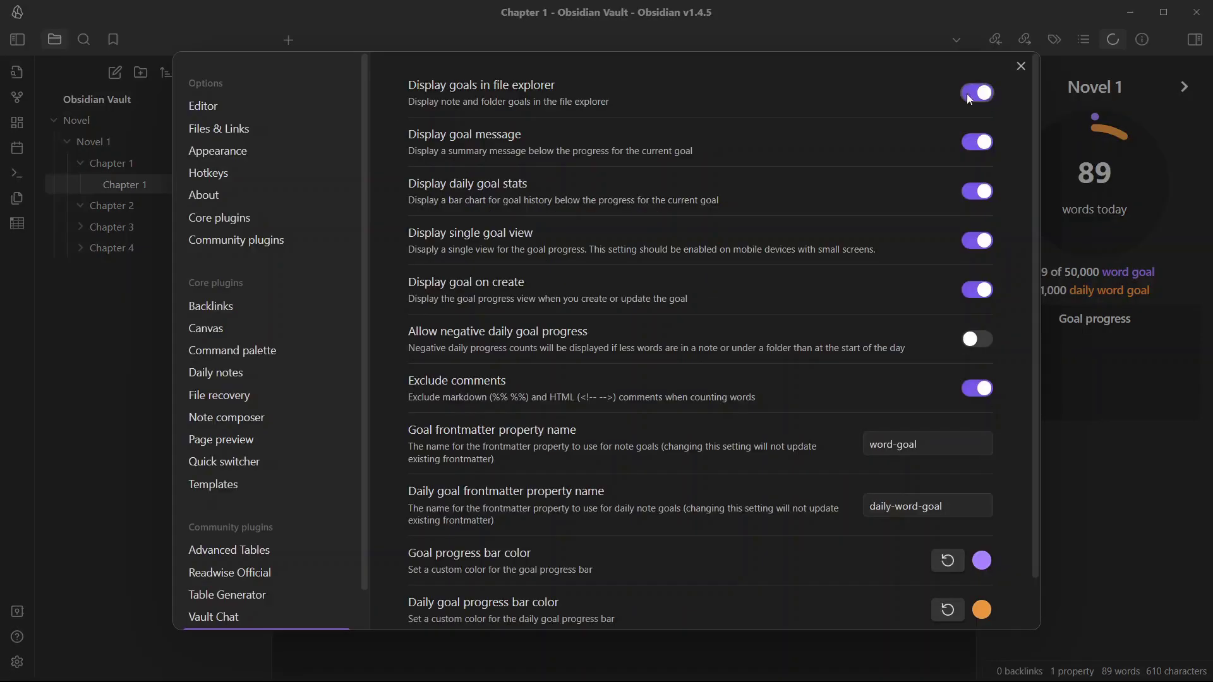
pyautogui.click(1020, 66)
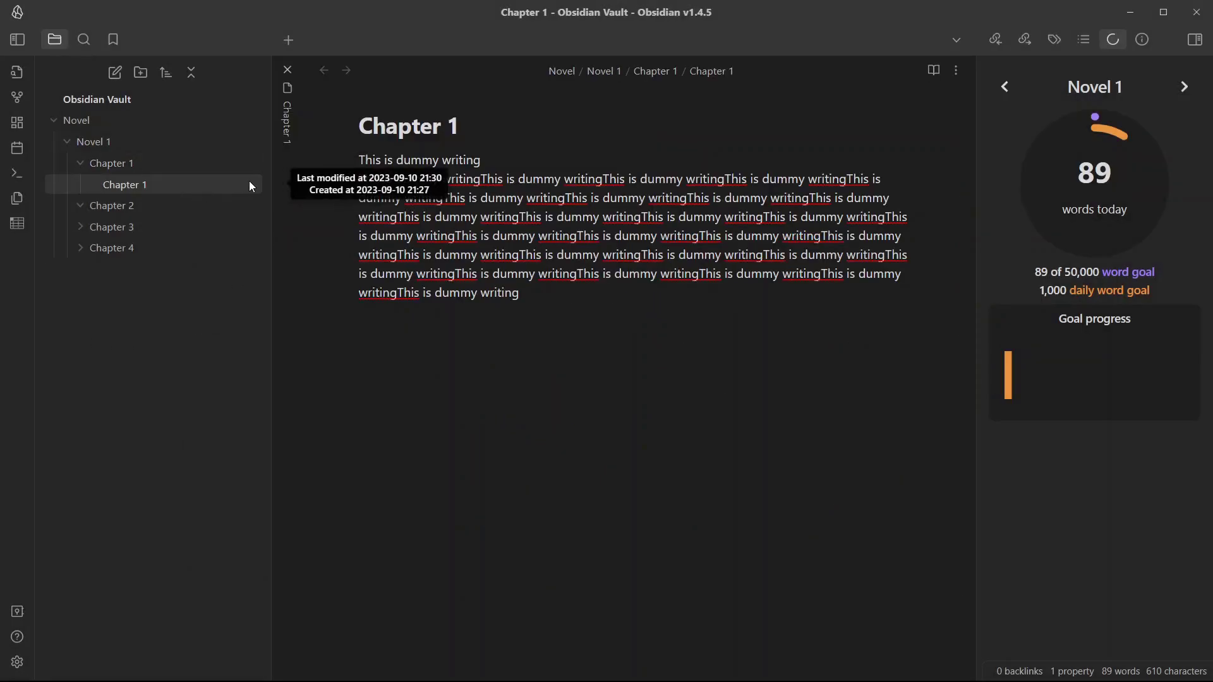
pyautogui.click(17, 661)
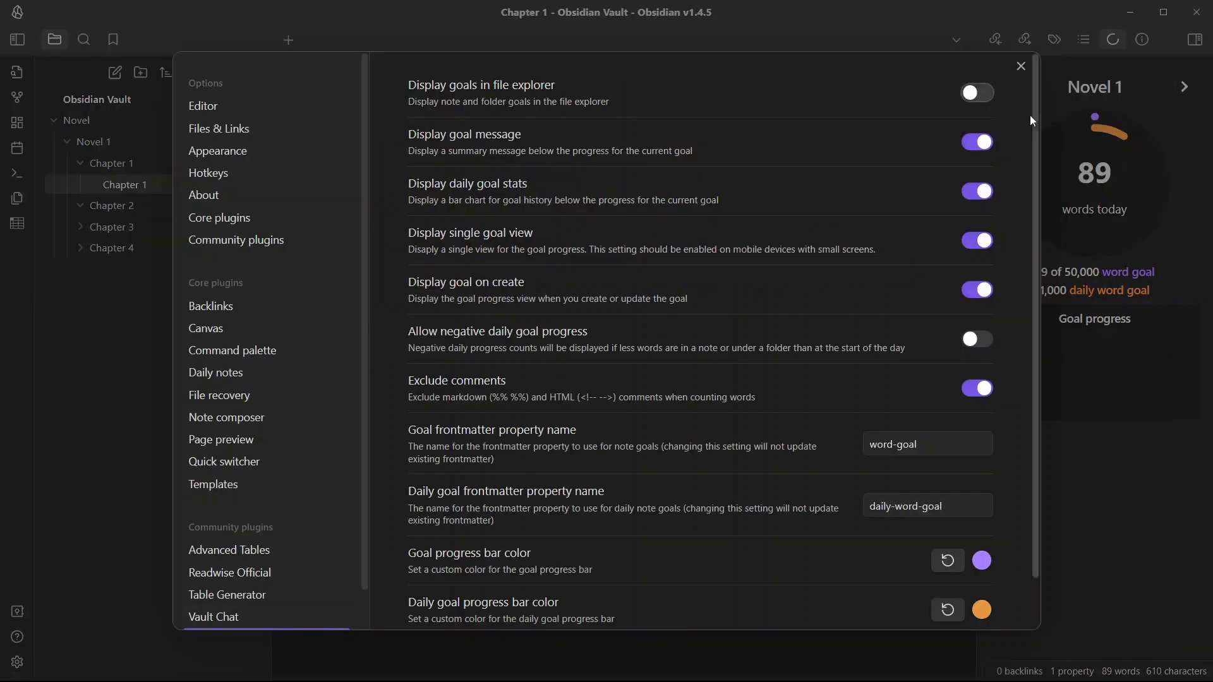
pyautogui.click(986, 92)
pyautogui.click(93, 285)
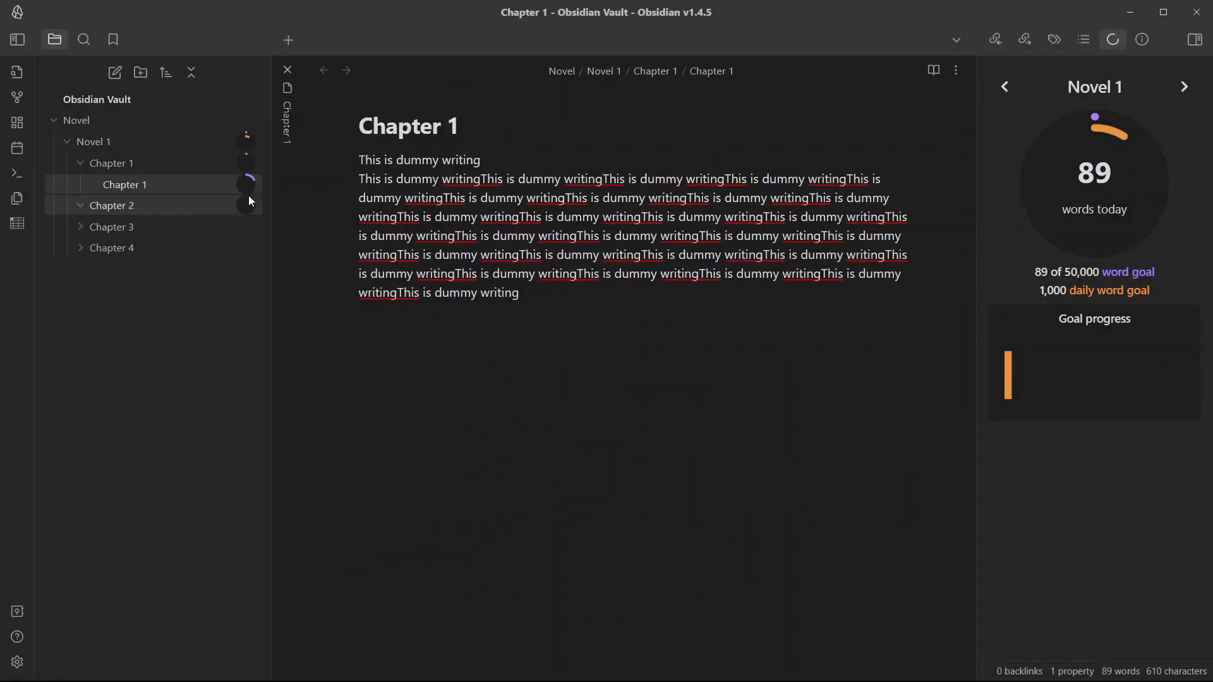
# Set the goal progress bar colour to teal-green and the daily goal bar to yellow
pyautogui.click(17, 661)
pyautogui.scroll(-1, 398, 375)
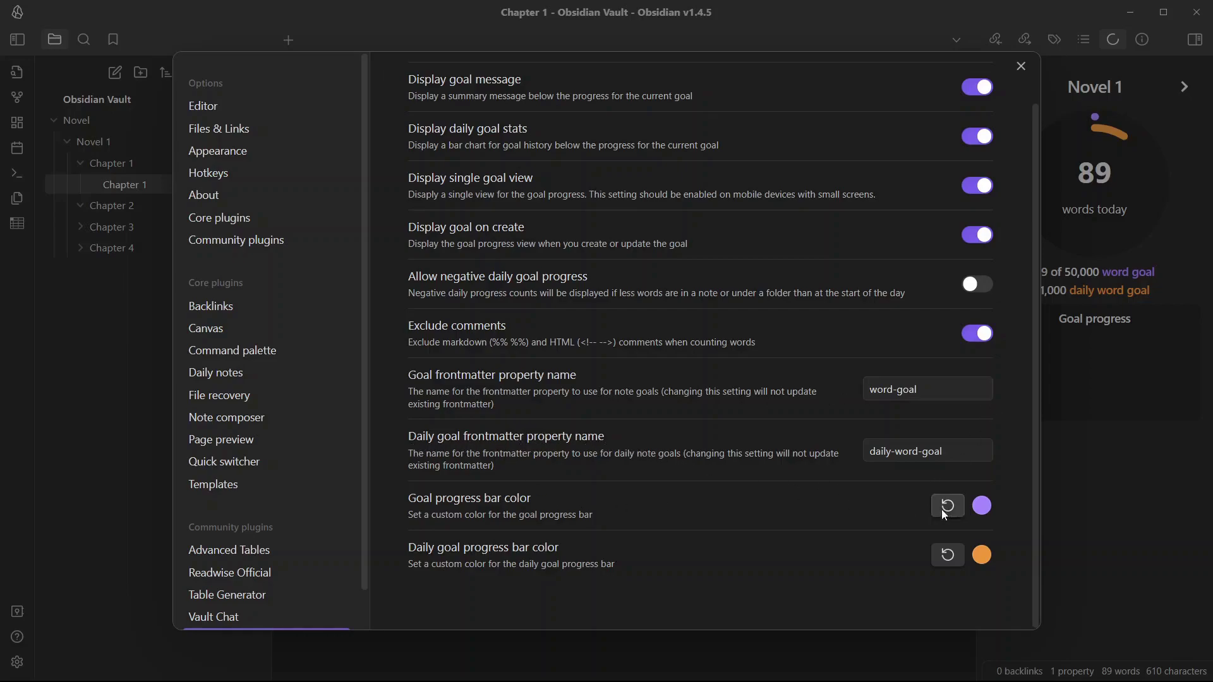
pyautogui.click(982, 507)
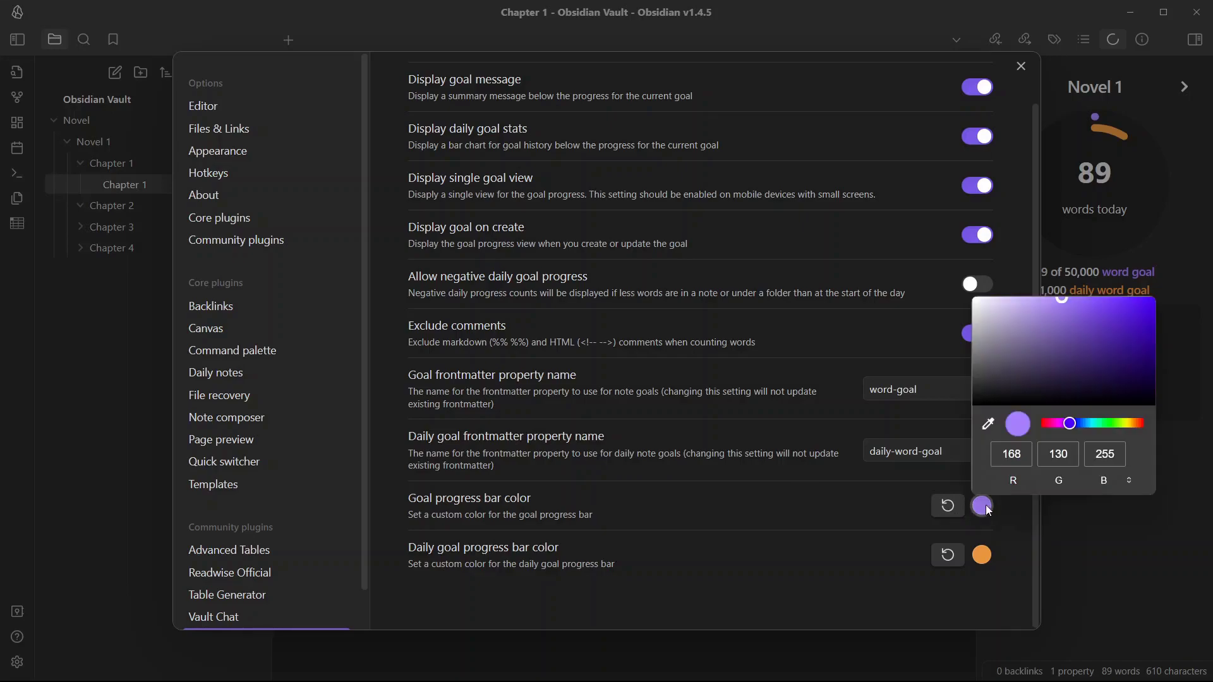
pyautogui.moveTo(1080, 424); pyautogui.dragTo(1098, 424)
pyautogui.click(1130, 329)
pyautogui.click(982, 554)
pyautogui.moveTo(1120, 467); pyautogui.dragTo(1122, 472)
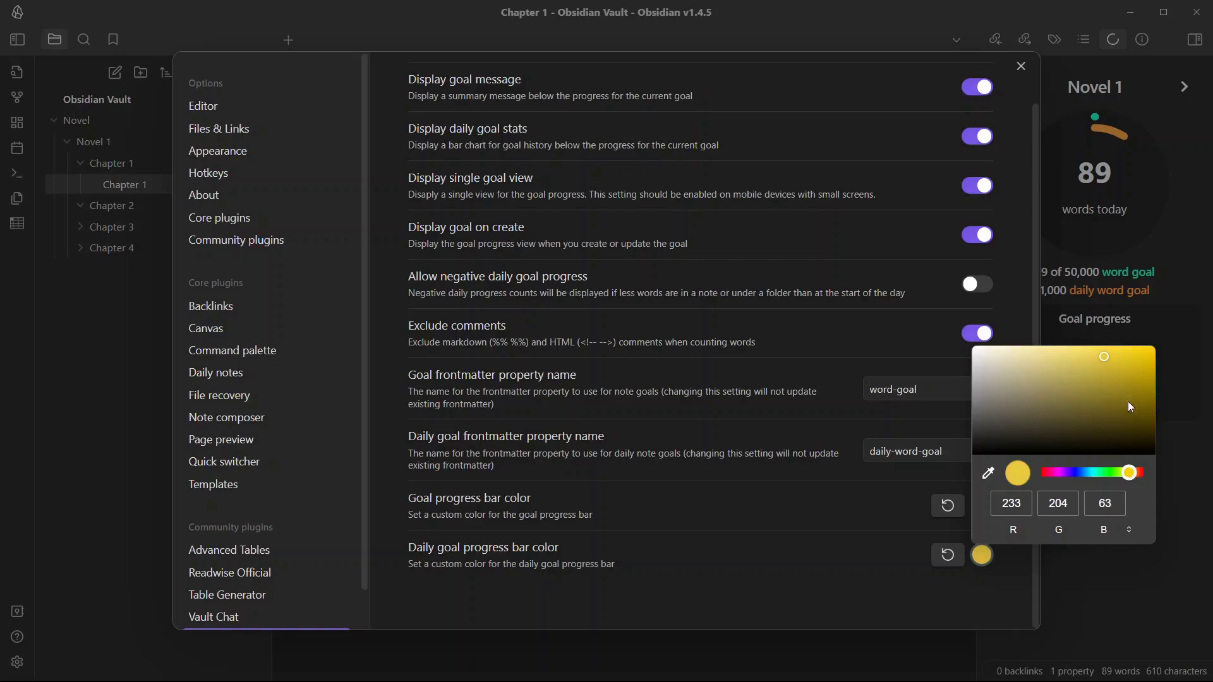